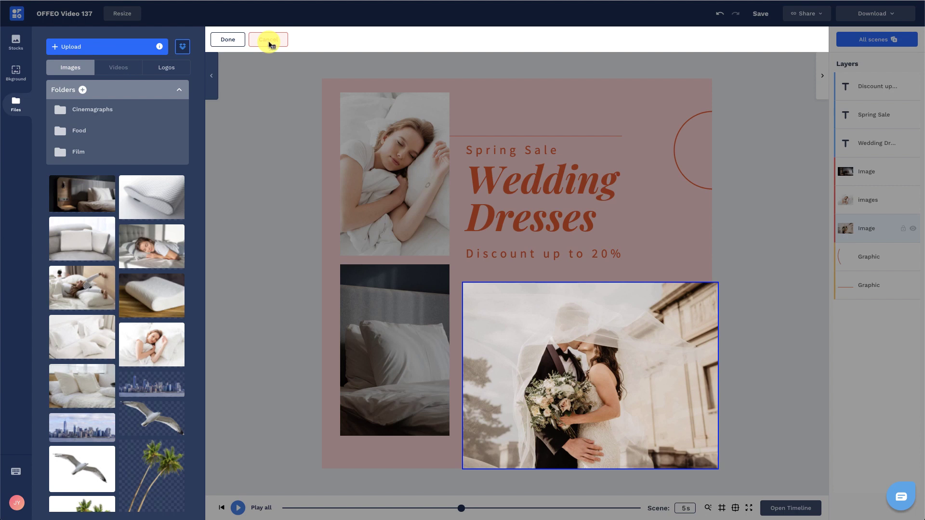
Replace the wedding couple photo with the uploaded photo of white pillows on a bed.
{"action": "left_click", "coordinate": [82, 381]}
{"action": "left_click", "coordinate": [228, 39]}
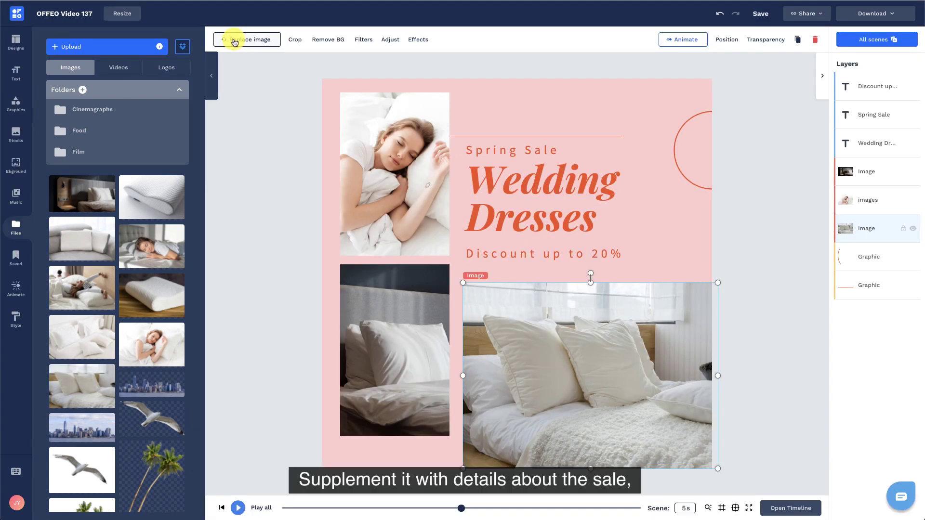
Change the "Wedding Dresses" headline to "The Better Pillow".
{"action": "left_click", "coordinate": [514, 190]}
{"action": "double_click", "coordinate": [514, 190]}
{"action": "type", "text": "The"}
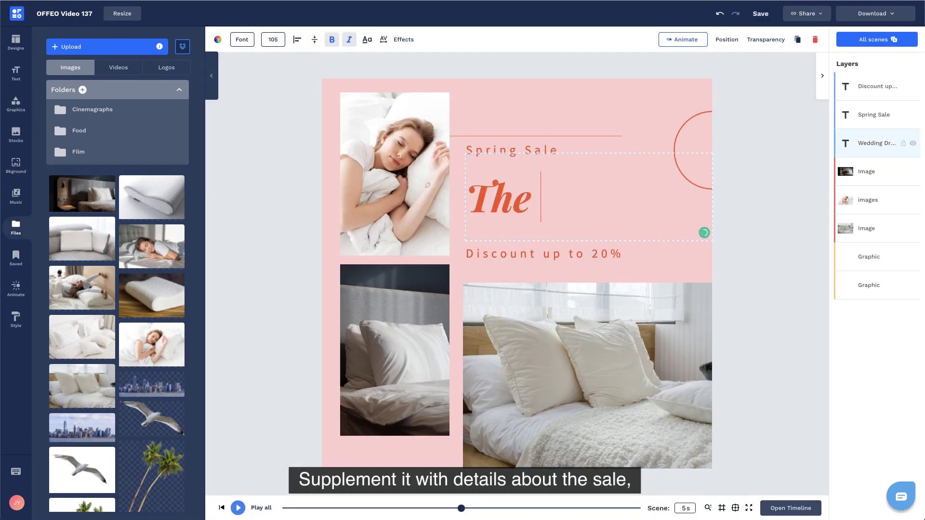
{"action": "type", "text": " Better Pillow"}
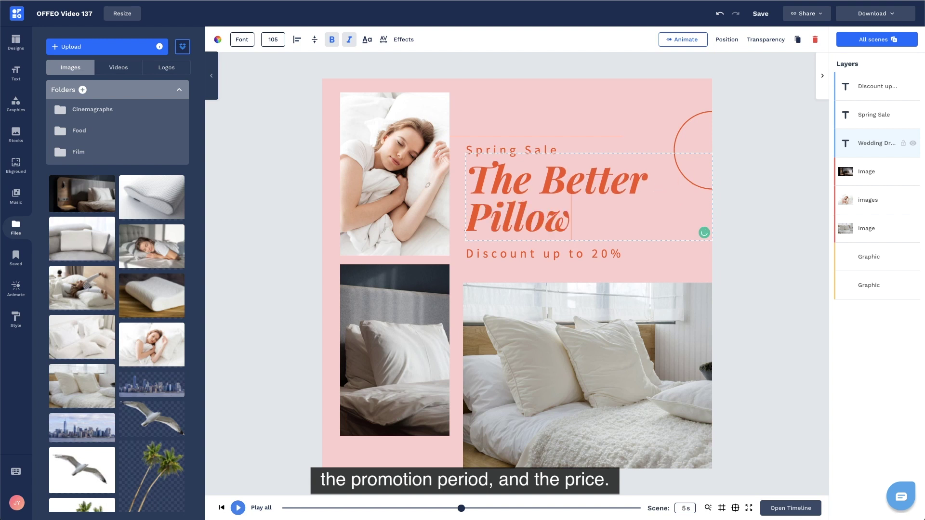
{"action": "left_click", "coordinate": [308, 181]}
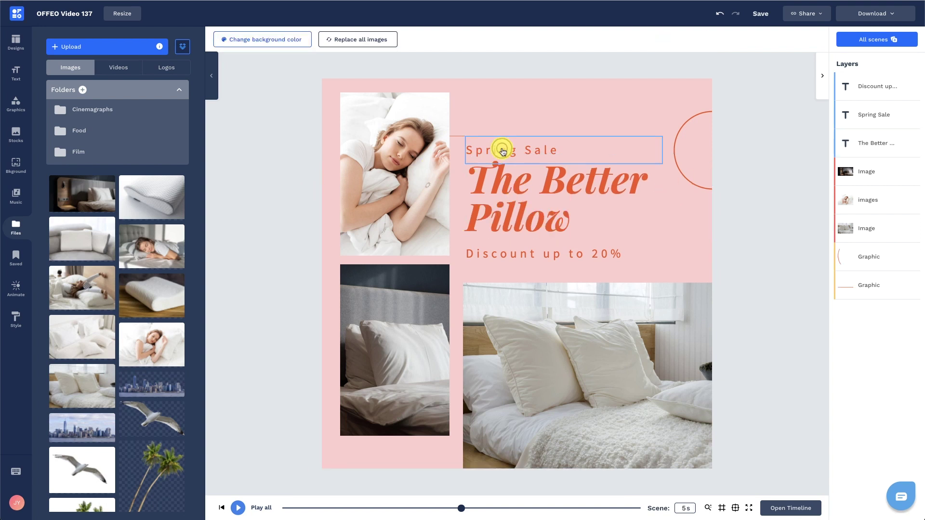
Change the line above the headline to "September Sale" and the line below it to "1st-30th Sept".
{"action": "double_click", "coordinate": [503, 151]}
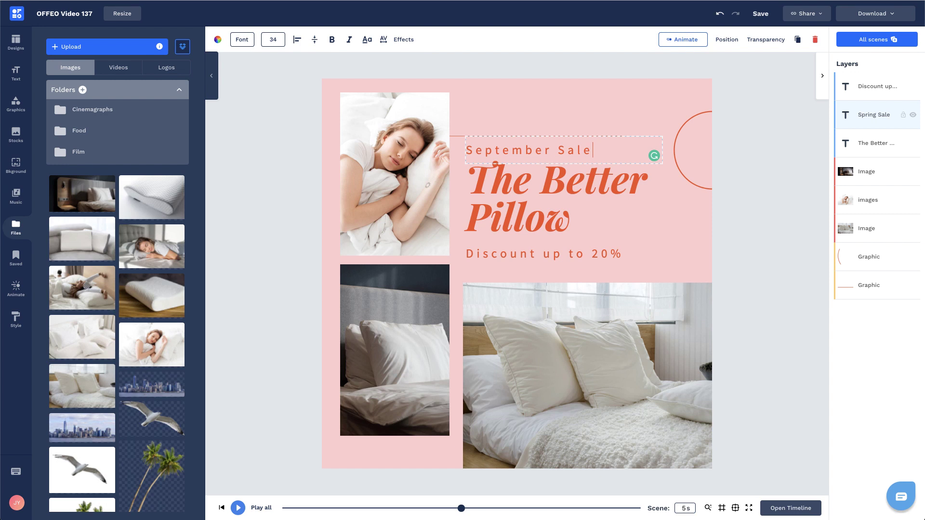
{"action": "double_click", "coordinate": [503, 251]}
{"action": "type", "text": "1st-30th Sept"}
{"action": "left_click", "coordinate": [335, 213]}
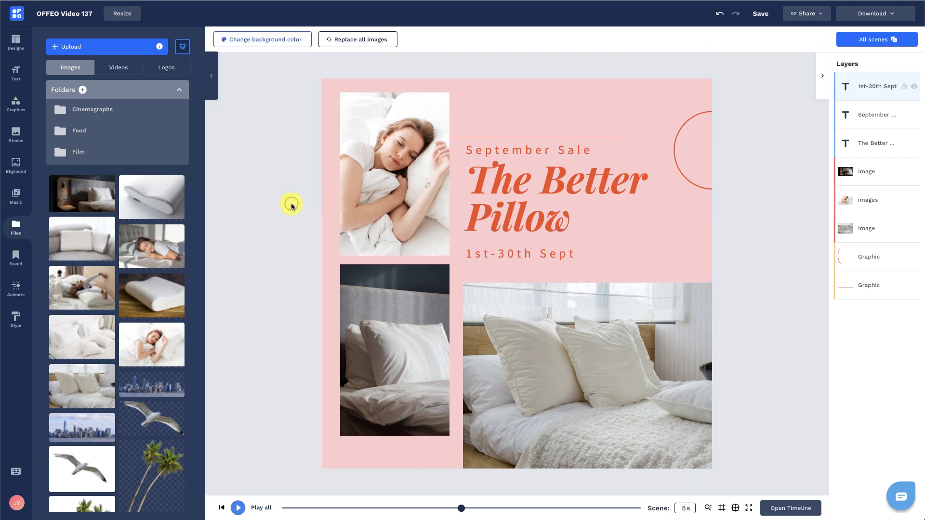
Duplicate the headline, move the copy down over the large pillow photo's upper edge, and change its text to "Up to 30% off".
{"action": "left_click", "coordinate": [493, 207]}
{"action": "key", "text": "ctrl+d"}
{"action": "left_click_drag", "start_coordinate": [494, 207], "coordinate": [603, 242]}
{"action": "double_click", "coordinate": [603, 242]}
{"action": "type", "text": "Up to"}
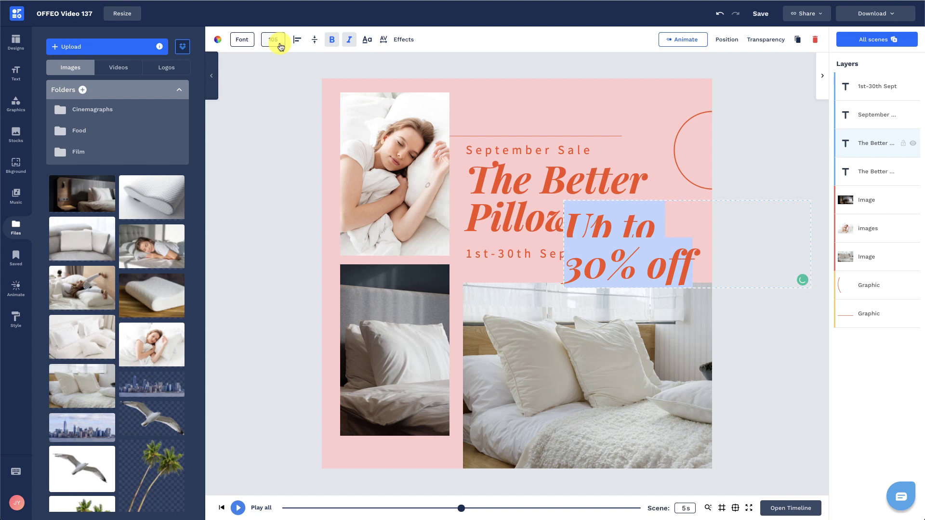
Format the "Up to 30% off" text at size 50 with centred alignment and fit it beside the date line.
{"action": "left_click", "coordinate": [273, 39]}
{"action": "type", "text": "50"}
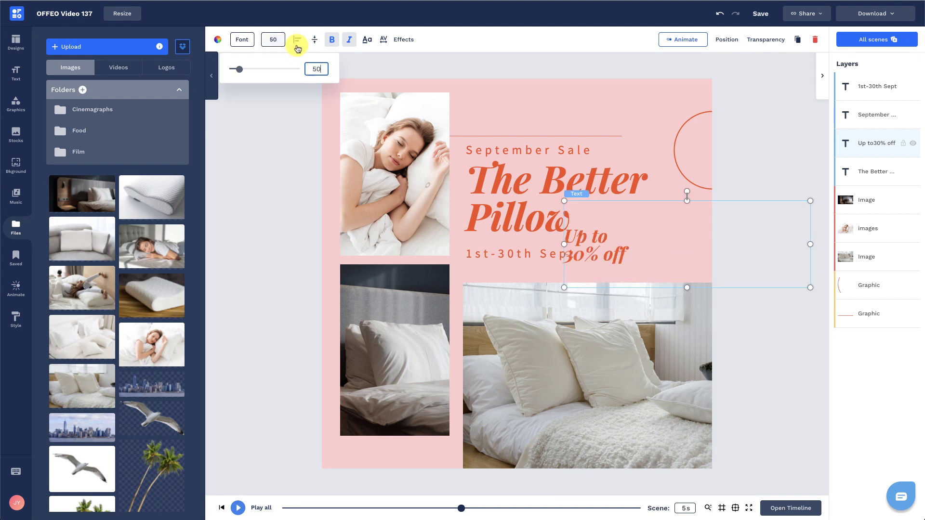
{"action": "left_click", "coordinate": [297, 40]}
{"action": "left_click_drag", "start_coordinate": [701, 244], "coordinate": [654, 273]}
{"action": "left_click_drag", "start_coordinate": [762, 273], "coordinate": [638, 279]}
{"action": "left_click", "coordinate": [332, 229]}
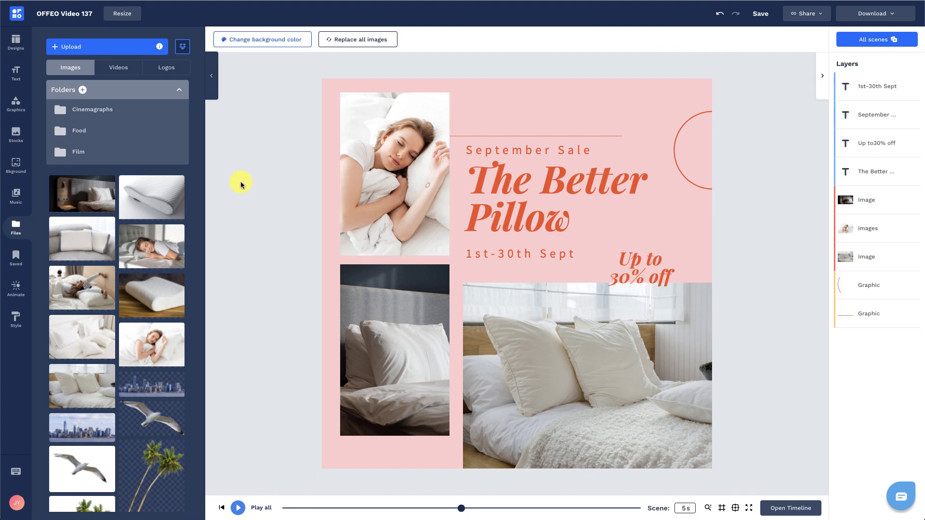
Insert a solid circle from the Shapes category, shrink it, and place it over the "Up to 30% off" text.
{"action": "left_click", "coordinate": [16, 102]}
{"action": "left_click", "coordinate": [76, 119]}
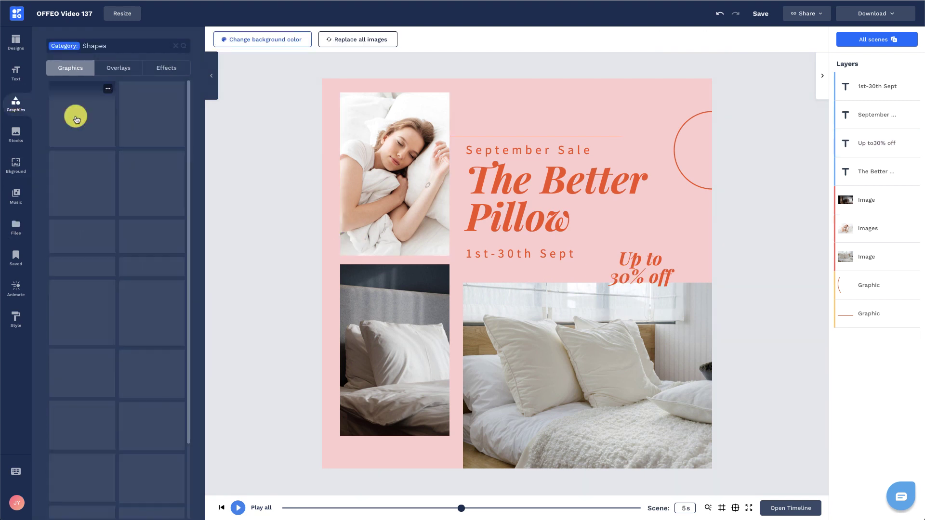
{"action": "left_click", "coordinate": [85, 333]}
{"action": "left_click_drag", "start_coordinate": [515, 267], "coordinate": [597, 262]}
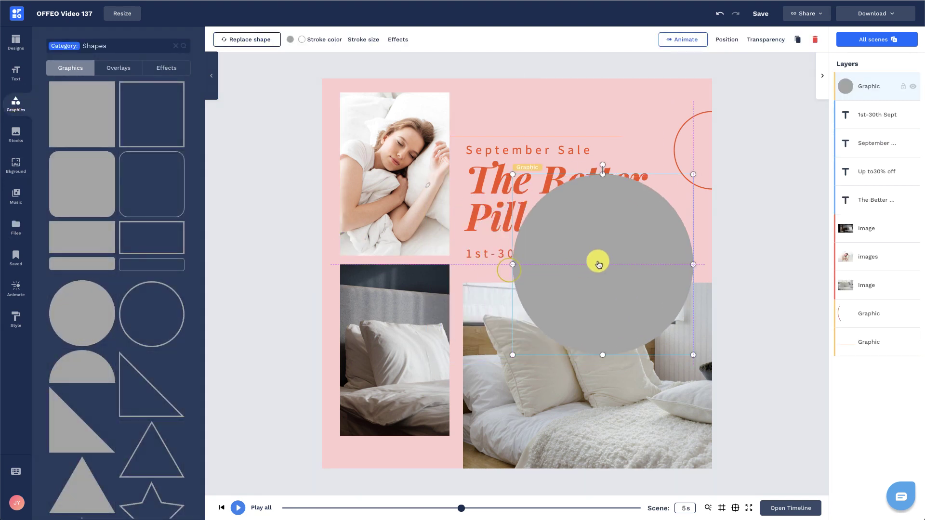
{"action": "left_click_drag", "start_coordinate": [699, 174], "coordinate": [612, 256]}
{"action": "left_click_drag", "start_coordinate": [582, 289], "coordinate": [659, 272]}
Bring the "Up to 30% off" text in front of the circle and centre the circle behind it.
{"action": "left_click_drag", "start_coordinate": [875, 171], "coordinate": [863, 91]}
{"action": "left_click", "coordinate": [643, 304]}
{"action": "left_click_drag", "start_coordinate": [594, 320], "coordinate": [642, 295]}
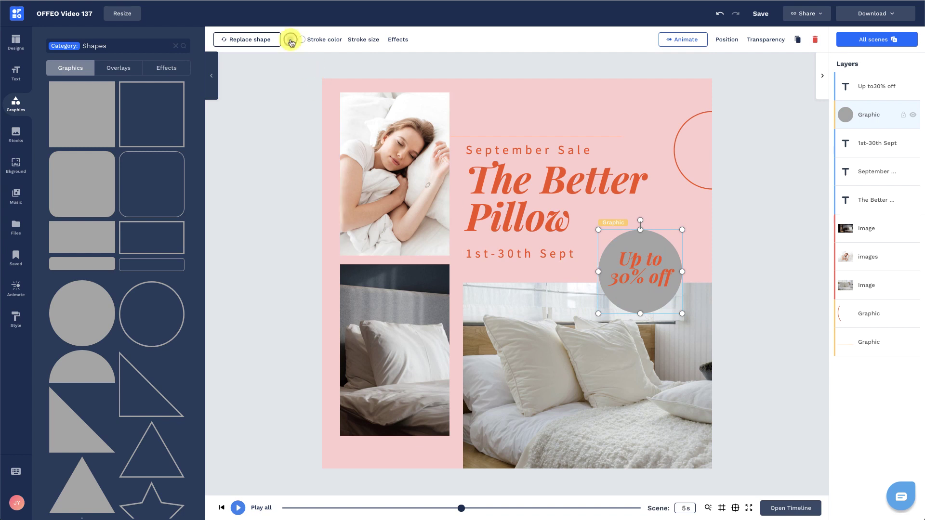
Fill the circle with yellow and group it with the "Up to 30% off" text.
{"action": "left_click", "coordinate": [290, 39]}
{"action": "left_click", "coordinate": [126, 95]}
{"action": "left_click_drag", "start_coordinate": [642, 308], "coordinate": [642, 303]}
{"action": "left_click", "coordinate": [866, 86], "text": "shift"}
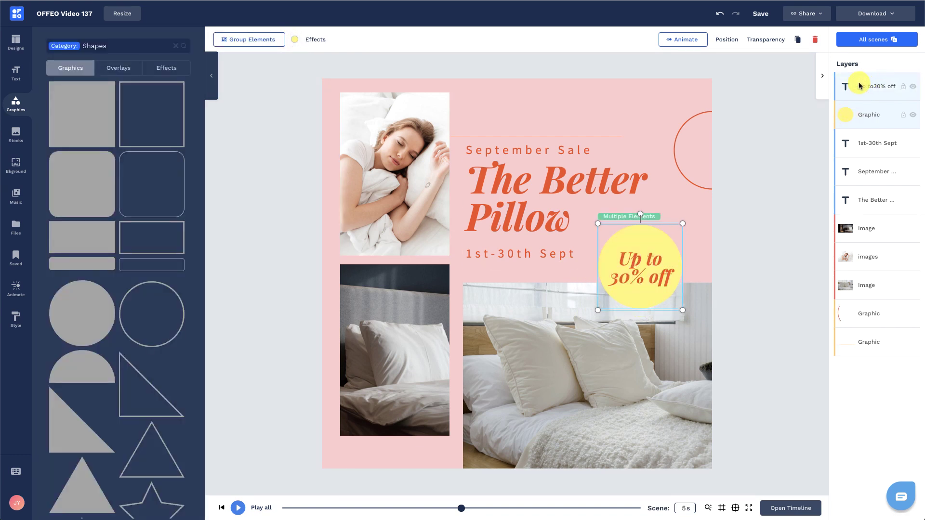
{"action": "left_click", "coordinate": [268, 41]}
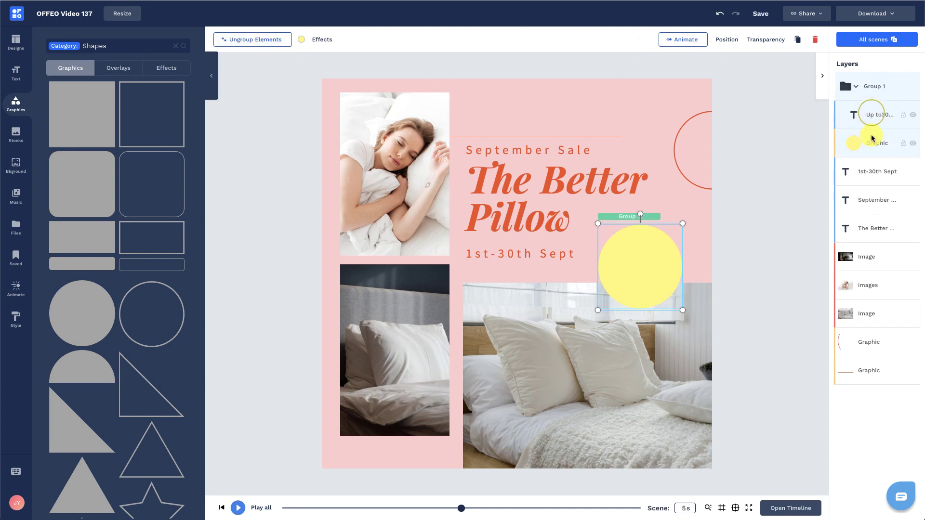
Give the discount badge group a Zoom Out entrance from the centre lasting 0.8 secs, plus an emphasis animation.
{"action": "left_click", "coordinate": [697, 40]}
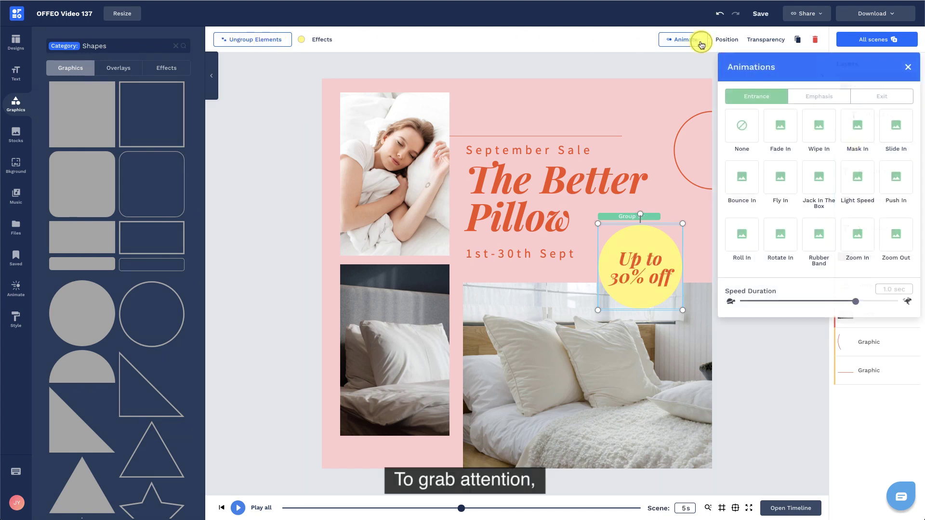
{"action": "left_click", "coordinate": [887, 239]}
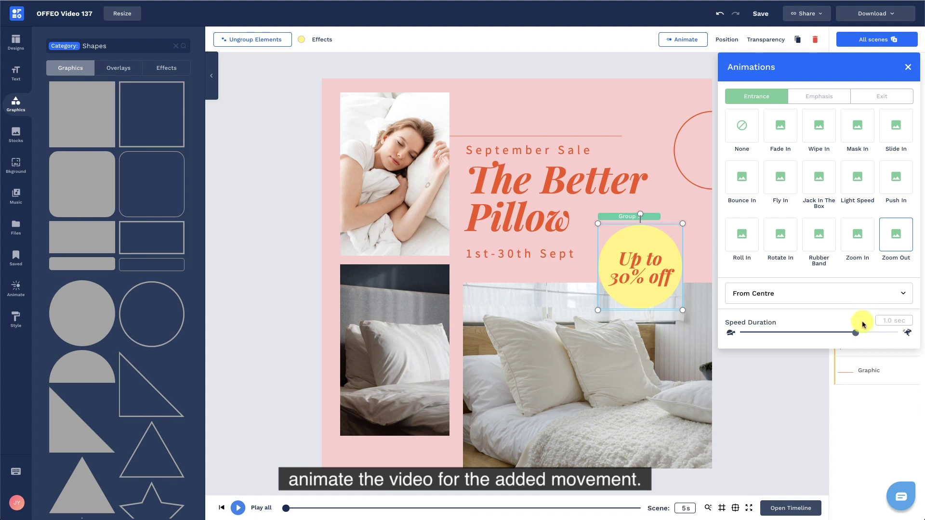
{"action": "left_click_drag", "start_coordinate": [862, 335], "coordinate": [870, 334]}
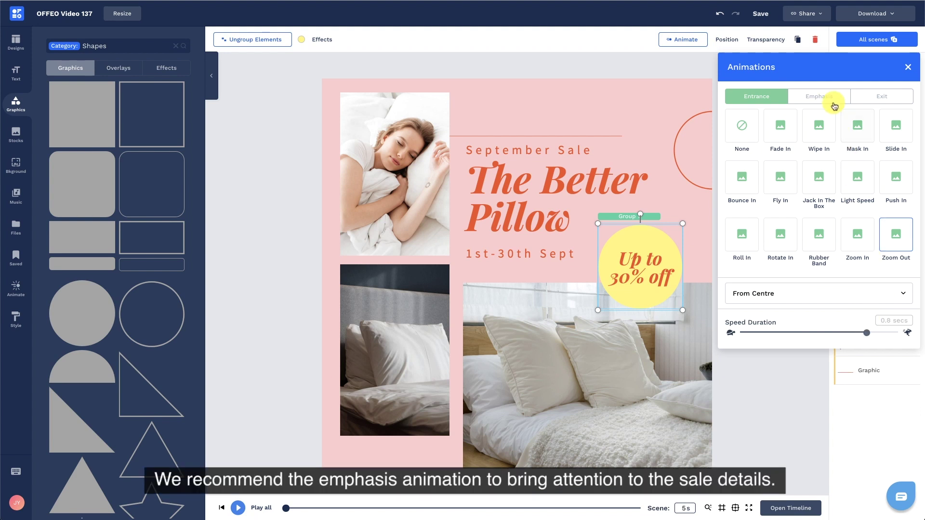
{"action": "left_click", "coordinate": [834, 99]}
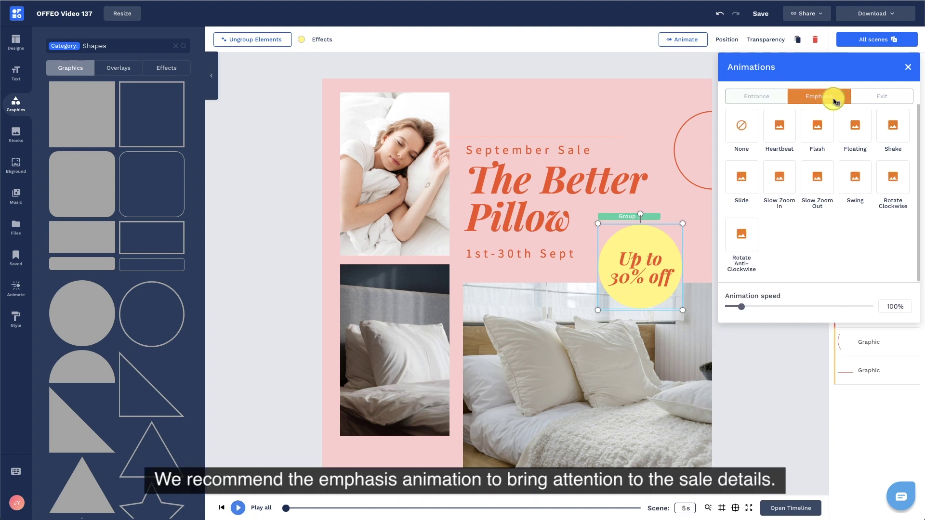
{"action": "left_click", "coordinate": [766, 356]}
Apply a Slide In entrance animation from the right to the large pillow photo.
{"action": "left_click", "coordinate": [677, 373]}
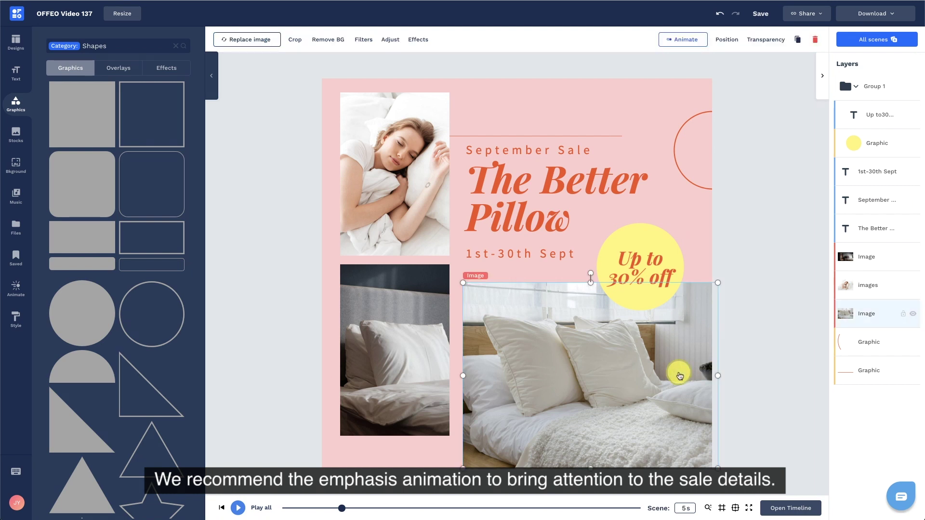
{"action": "left_click", "coordinate": [696, 41]}
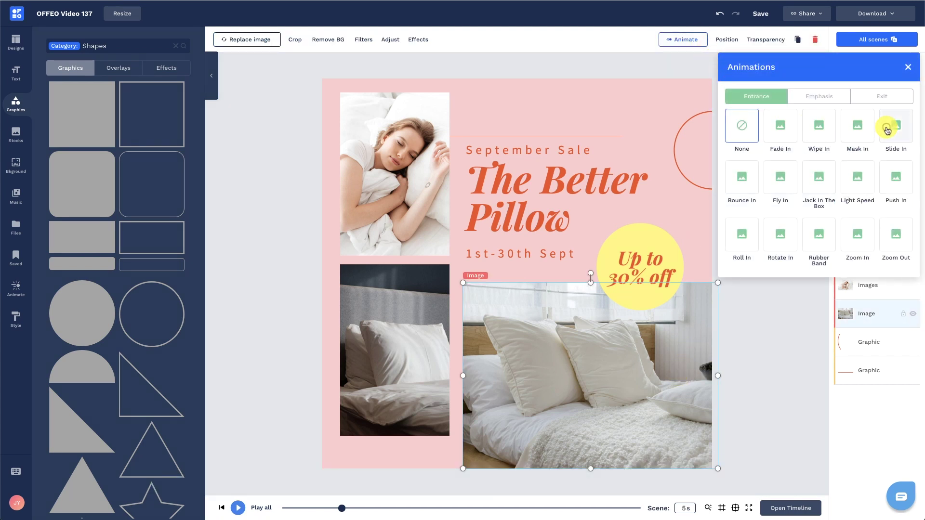
{"action": "left_click", "coordinate": [886, 130]}
{"action": "left_click", "coordinate": [883, 287]}
{"action": "left_click", "coordinate": [704, 284]}
{"action": "left_click", "coordinate": [757, 383]}
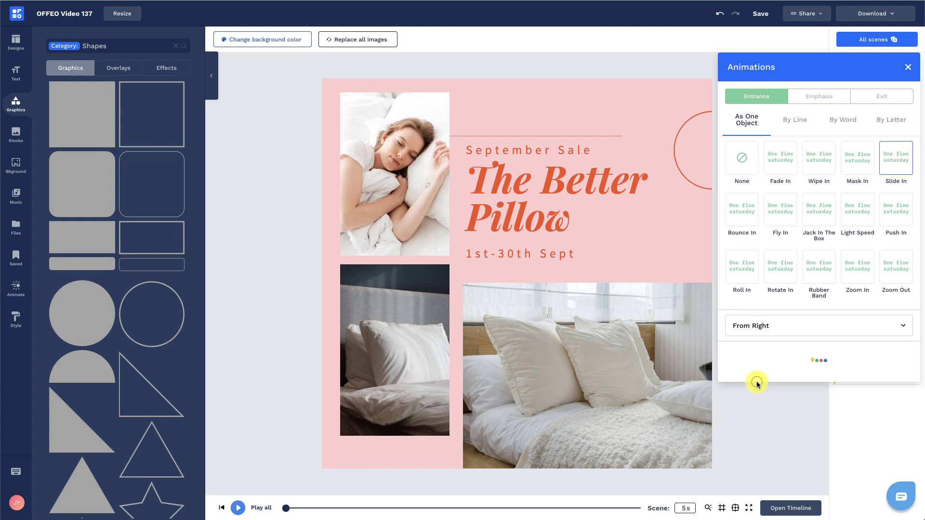
Apply a Slide In entrance animation from the top to the sleeping woman photo and the dark pillow photo together.
{"action": "left_click", "coordinate": [397, 320]}
{"action": "left_click", "coordinate": [410, 227], "text": "shift"}
{"action": "left_click", "coordinate": [689, 39]}
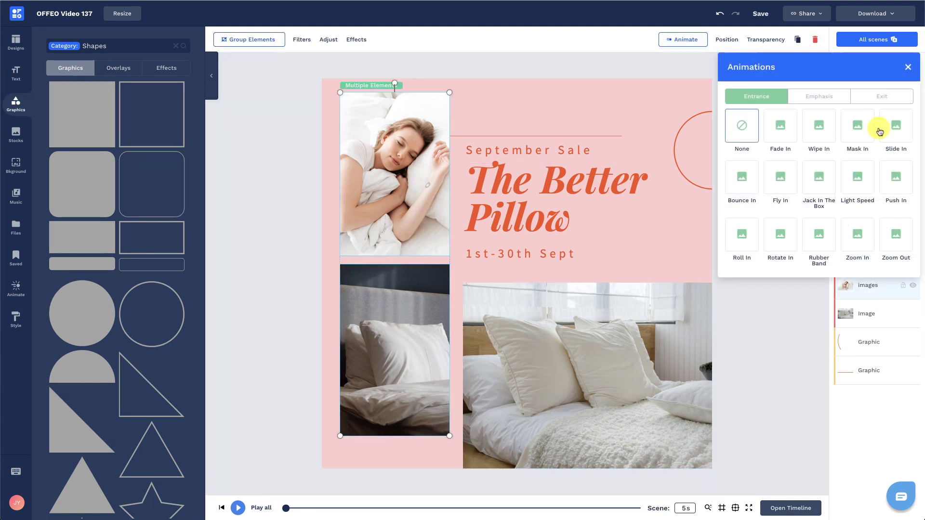
{"action": "left_click", "coordinate": [892, 128]}
{"action": "left_click", "coordinate": [766, 292]}
{"action": "left_click", "coordinate": [679, 308]}
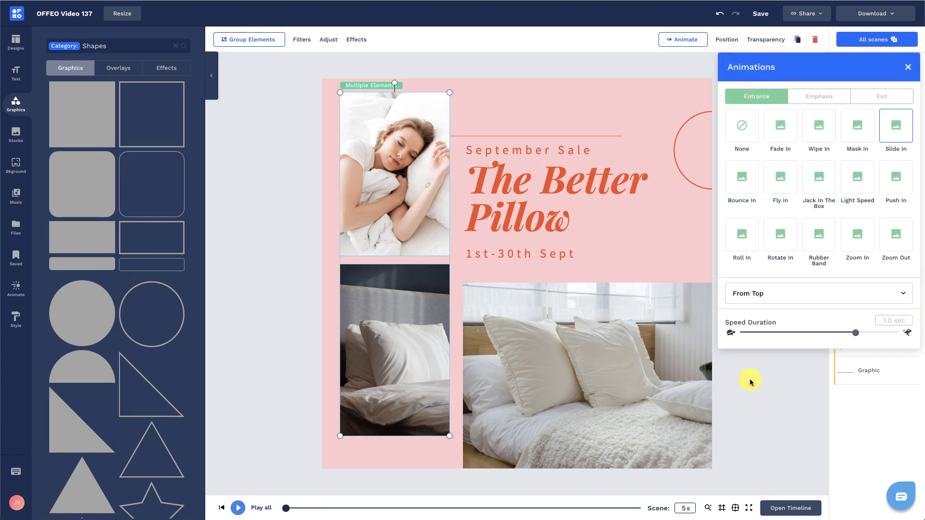
{"action": "left_click", "coordinate": [747, 378]}
Apply a Slide In entrance animation from the left to the headline, the "September Sale" line and the date line.
{"action": "left_click", "coordinate": [563, 260]}
{"action": "left_click", "coordinate": [551, 215], "text": "shift"}
{"action": "left_click", "coordinate": [543, 147], "text": "shift"}
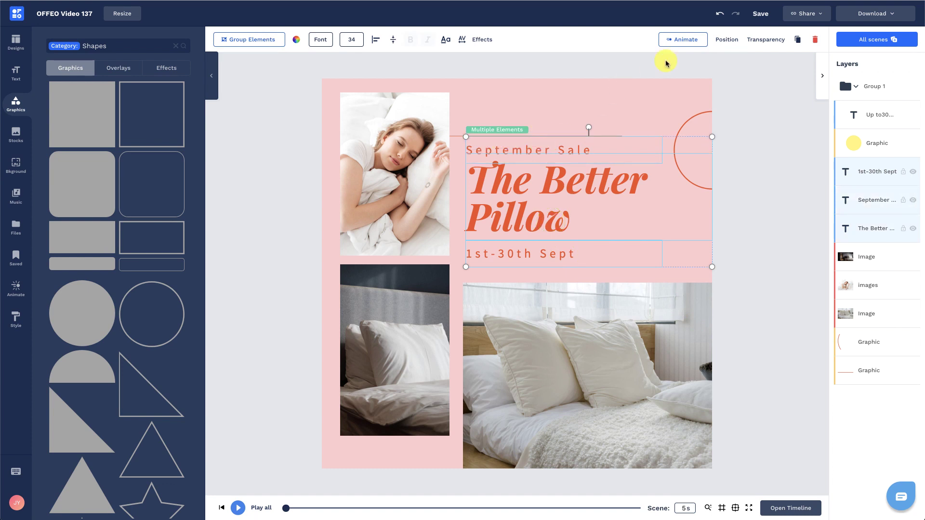
{"action": "left_click", "coordinate": [685, 40]}
{"action": "left_click", "coordinate": [889, 165]}
{"action": "left_click", "coordinate": [838, 328]}
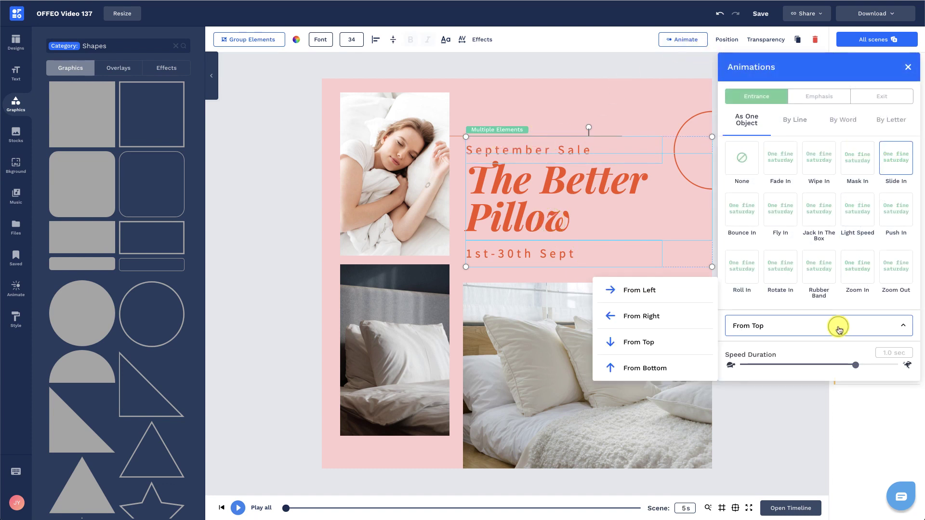
{"action": "left_click", "coordinate": [689, 298]}
{"action": "left_click", "coordinate": [776, 411]}
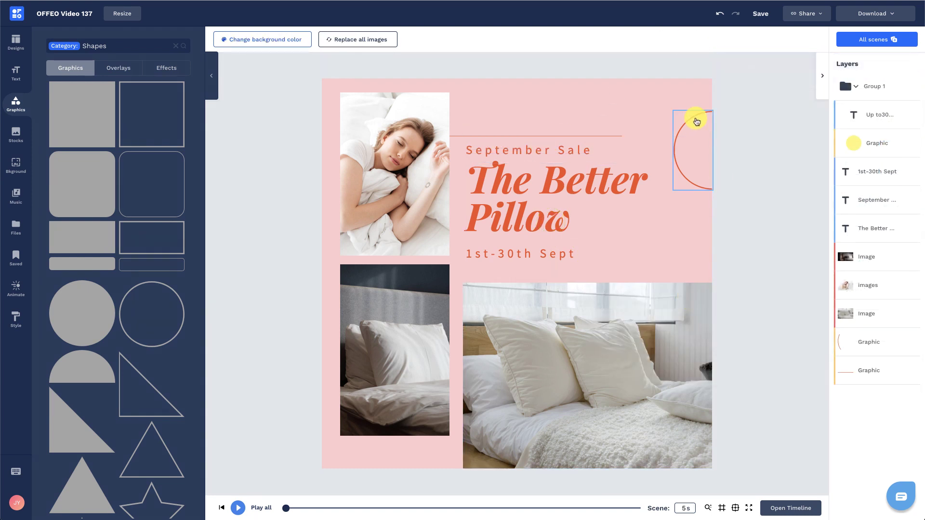
Apply a Fade In entrance animation from the right to the circle outline at the design's edge.
{"action": "left_click", "coordinate": [698, 120]}
{"action": "left_click", "coordinate": [696, 43]}
{"action": "left_click", "coordinate": [779, 125]}
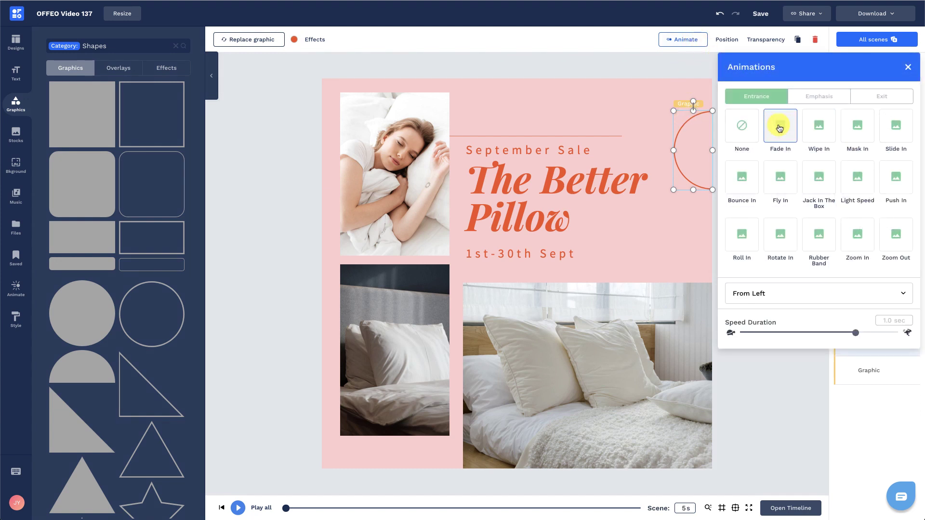
{"action": "left_click", "coordinate": [788, 299]}
{"action": "left_click", "coordinate": [689, 286]}
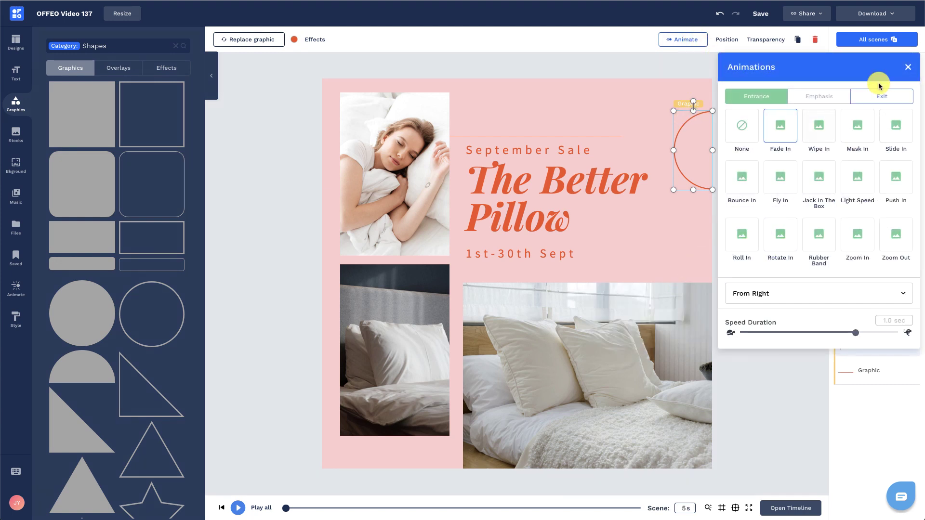
{"action": "left_click", "coordinate": [908, 67]}
Apply a directional Slide In entrance animation to the thin horizontal line and play the scene.
{"action": "left_click", "coordinate": [867, 368]}
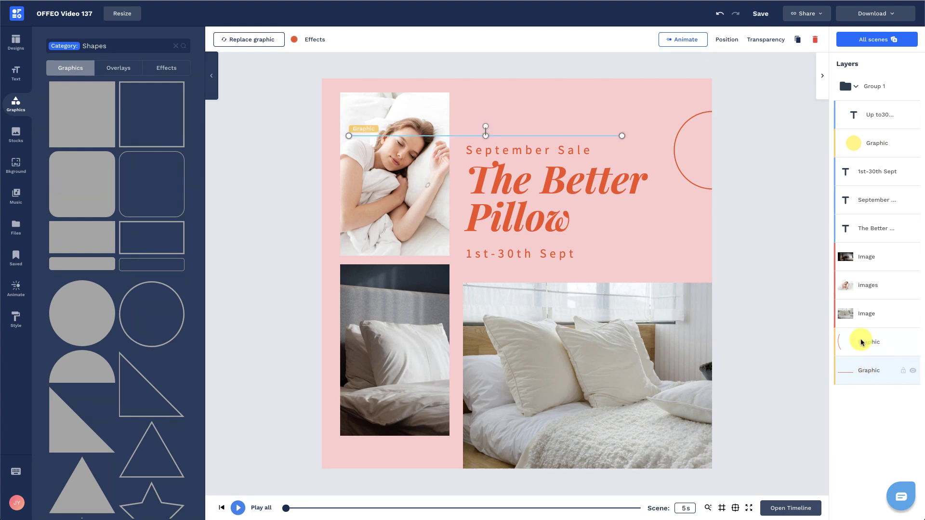
{"action": "left_click", "coordinate": [688, 40]}
{"action": "left_click", "coordinate": [886, 126]}
{"action": "left_click", "coordinate": [780, 293]}
{"action": "left_click", "coordinate": [709, 268]}
{"action": "left_click", "coordinate": [787, 373]}
{"action": "key", "text": "space"}
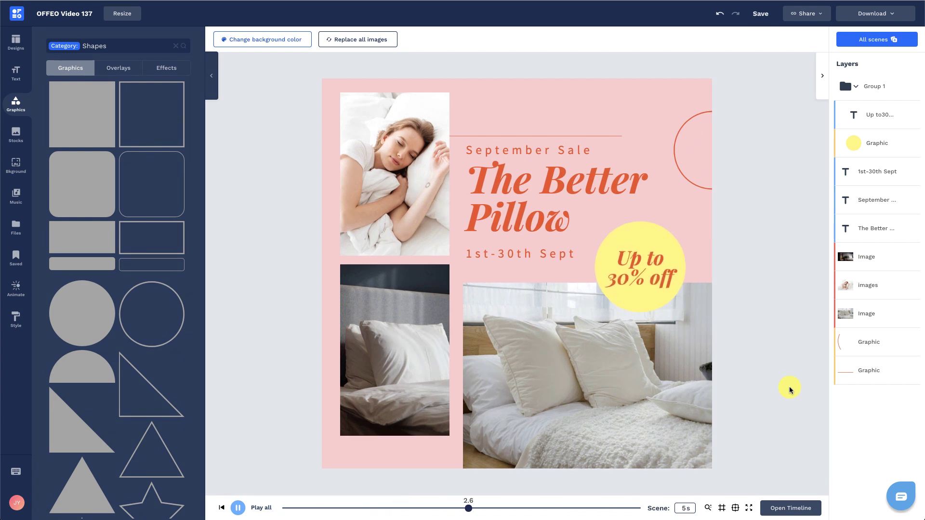
Open the timeline and delay the discount badge group by about 0.6 s and the dark pillow photo by about 0.3 s.
{"action": "left_click", "coordinate": [807, 515]}
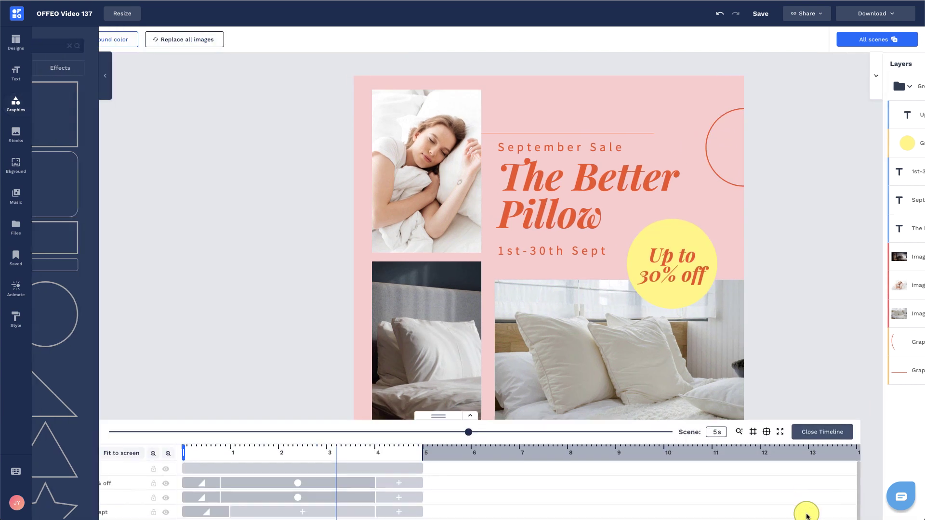
{"action": "left_click", "coordinate": [284, 408]}
{"action": "left_click_drag", "start_coordinate": [311, 408], "coordinate": [316, 409]}
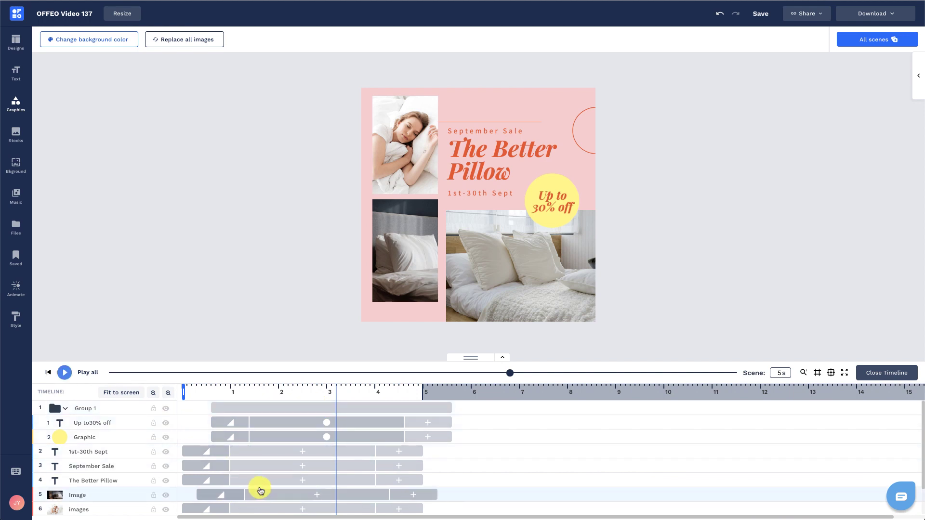
{"action": "scroll", "coordinate": [261, 491], "scroll_direction": "down", "scroll_amount": 2}
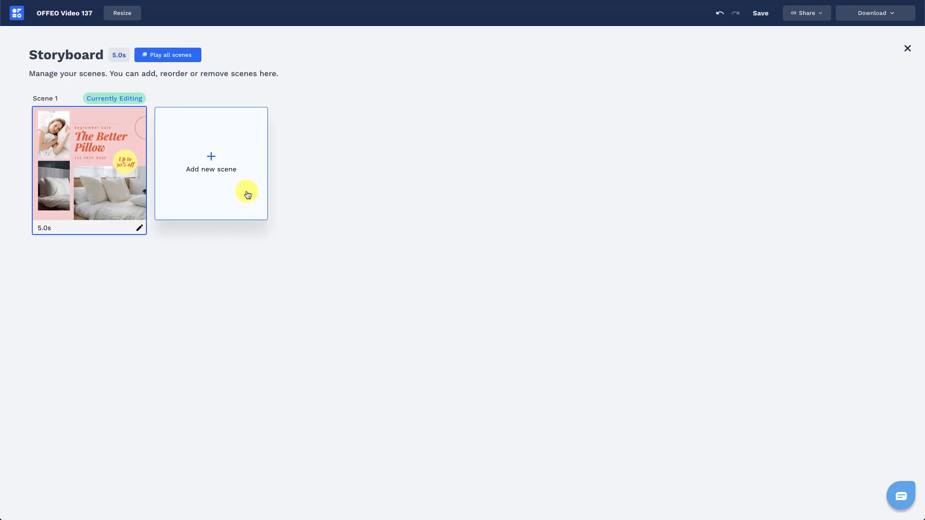
Add a second scene to the storyboard from the branded "Home and Decor" template that has the photo beside the text.
{"action": "left_click", "coordinate": [246, 191]}
{"action": "left_click", "coordinate": [525, 283]}
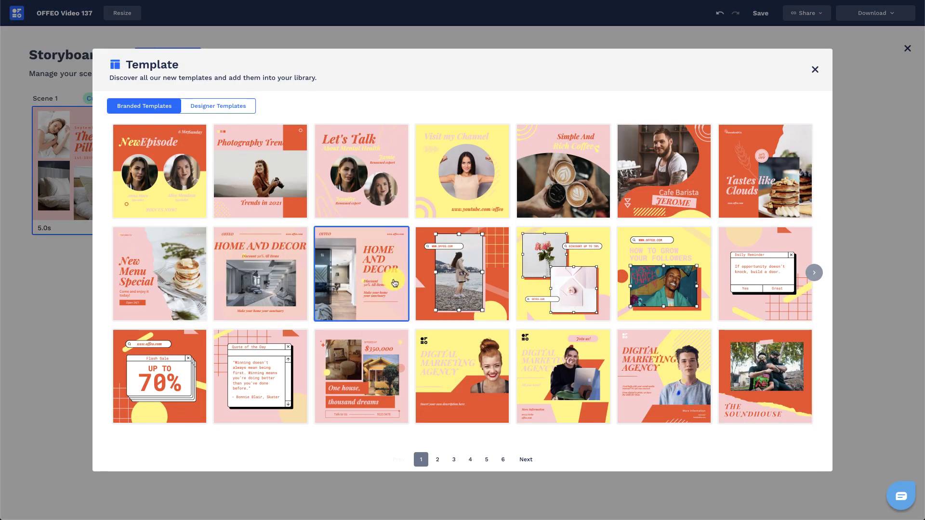
{"action": "left_click", "coordinate": [395, 283]}
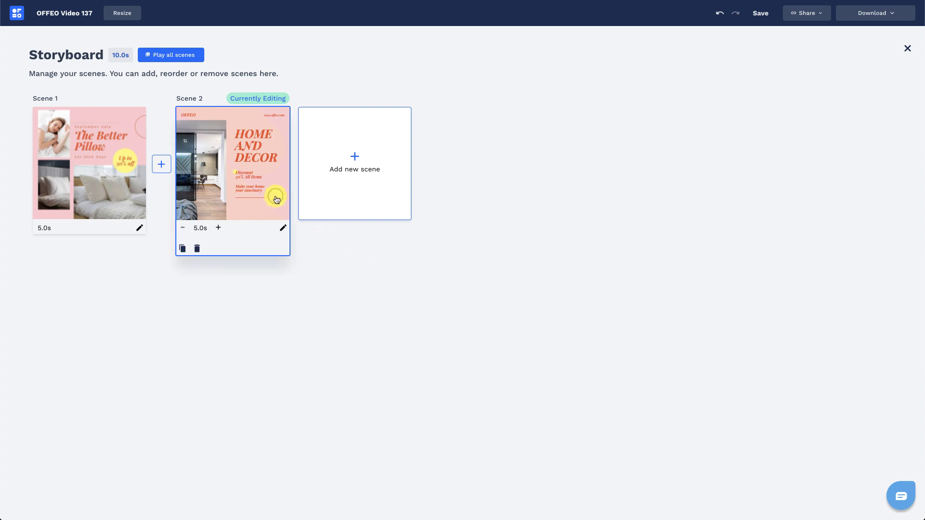
Open the second scene for editing and delete the logo, the web address and the unneeded decorative elements around the layout.
{"action": "left_click", "coordinate": [276, 198]}
{"action": "left_click", "coordinate": [361, 134]}
{"action": "left_click", "coordinate": [640, 100], "text": "shift"}
{"action": "key", "text": "Delete"}
{"action": "left_click", "coordinate": [615, 109]}
{"action": "key", "text": "Delete"}
{"action": "left_click", "coordinate": [596, 438]}
{"action": "key", "text": "Delete"}
Replace the interior photo in the second scene with the uploaded picture of the white contoured pillow on a wooden table.
{"action": "left_click", "coordinate": [423, 310]}
{"action": "left_click", "coordinate": [270, 38]}
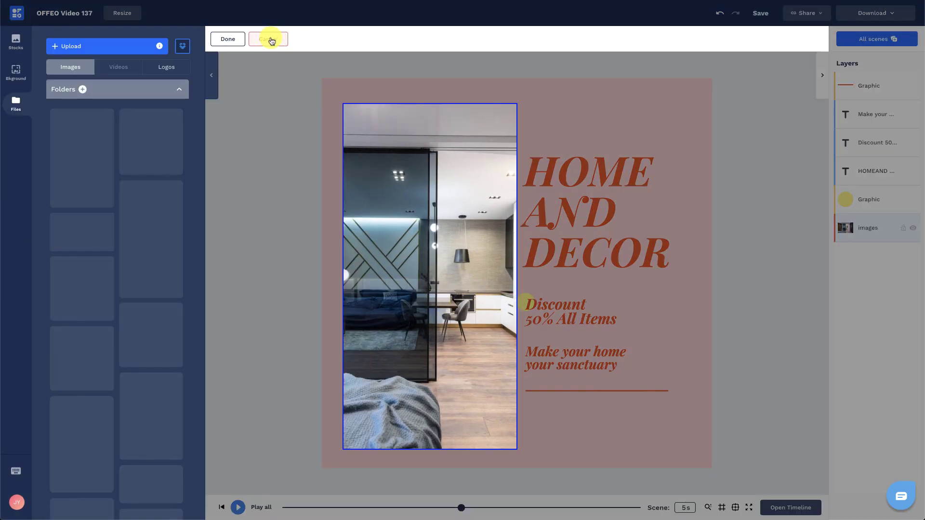
{"action": "left_click", "coordinate": [173, 299]}
{"action": "left_click", "coordinate": [228, 39]}
Widen the pillow photo's crop towards the text, and scale the picture down slightly.
{"action": "left_click", "coordinate": [294, 39]}
{"action": "left_click_drag", "start_coordinate": [506, 277], "coordinate": [623, 277]}
{"action": "left_click", "coordinate": [228, 39]}
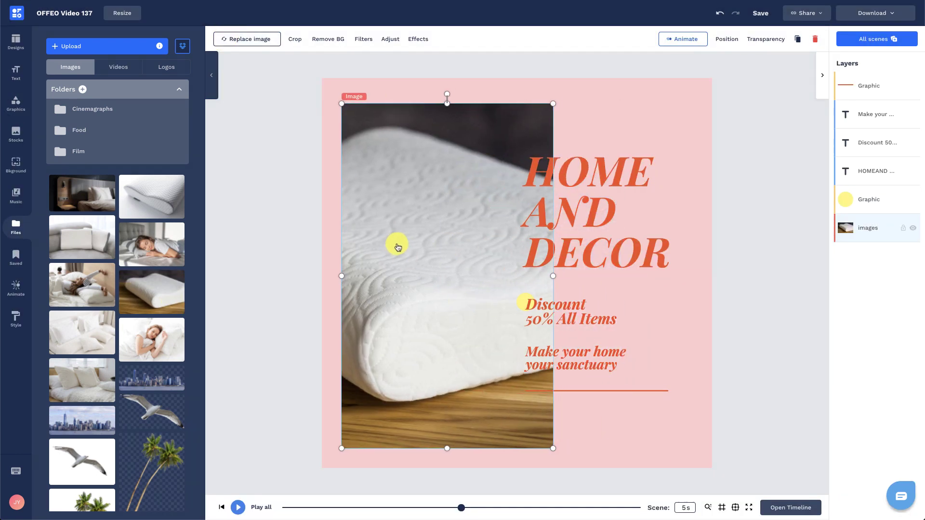
{"action": "left_click_drag", "start_coordinate": [554, 105], "coordinate": [536, 122]}
Replace the "HOME AND DECOR" heading with "The Better Pillow" and move it clear of the photo, near the design's upper edge.
{"action": "left_click", "coordinate": [588, 221]}
{"action": "left_click", "coordinate": [596, 210]}
{"action": "type", "text": "The Better Pil"}
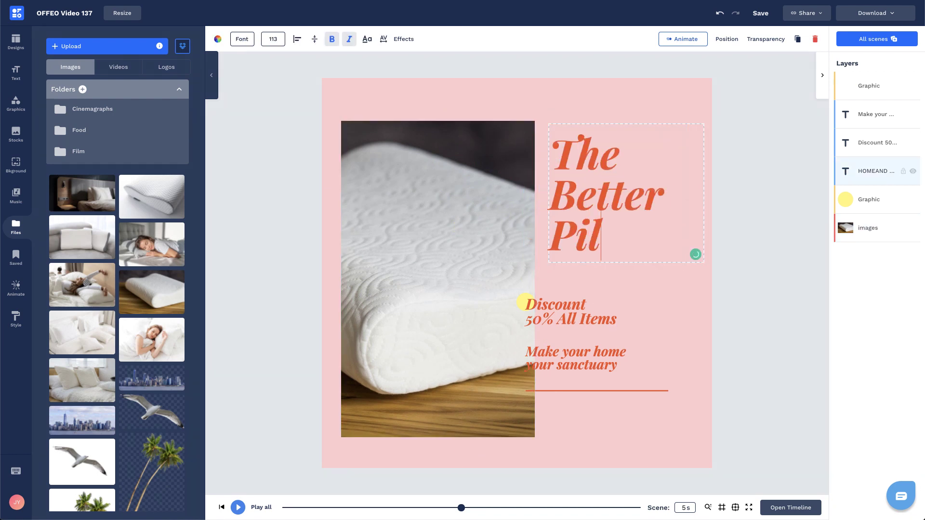
{"action": "type", "text": "low"}
{"action": "left_click", "coordinate": [646, 275]}
{"action": "left_click", "coordinate": [636, 213]}
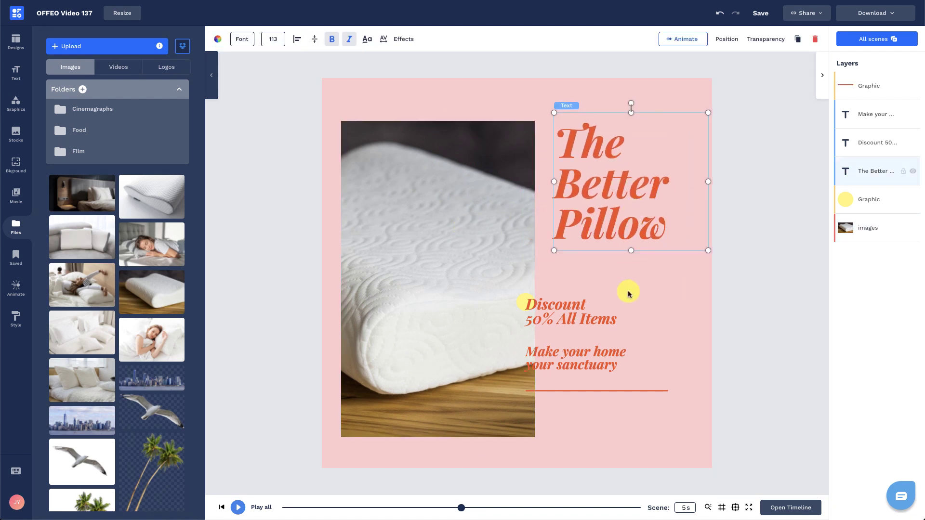
Delete the "Make your home your sanctuary" text and move the discount text with its yellow dot clear of the photo.
{"action": "left_click", "coordinate": [593, 357]}
{"action": "key", "text": "Delete"}
{"action": "left_click", "coordinate": [576, 318]}
{"action": "left_click", "coordinate": [520, 302], "text": "shift"}
{"action": "left_click_drag", "start_coordinate": [552, 308], "coordinate": [587, 324]}
{"action": "left_click", "coordinate": [636, 279]}
Replace the discount text with "With 2.5" memory foam for an excellent level of support for both head and neck.".
{"action": "left_click", "coordinate": [606, 331]}
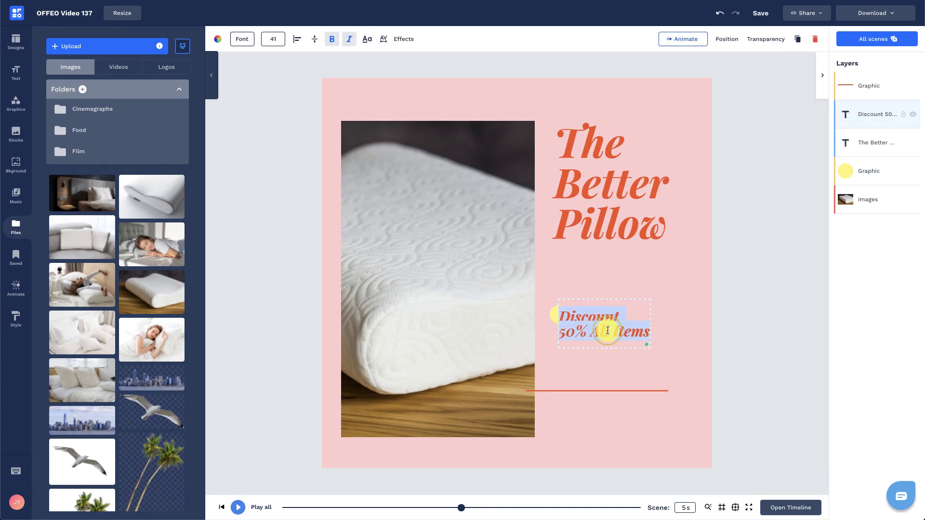
{"action": "double_click", "coordinate": [608, 330]}
{"action": "type", "text": "With 2.5\" memory foam for an excellent level of support for both head and neck."}
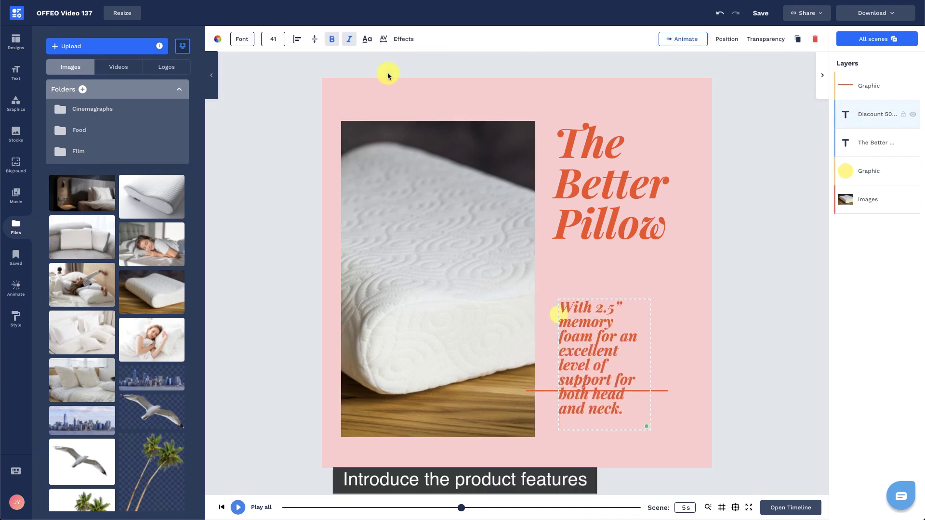
Remove bold from the memory foam description, set its letter height to 1.1 and widen its text box.
{"action": "left_click", "coordinate": [331, 39]}
{"action": "left_click", "coordinate": [383, 39]}
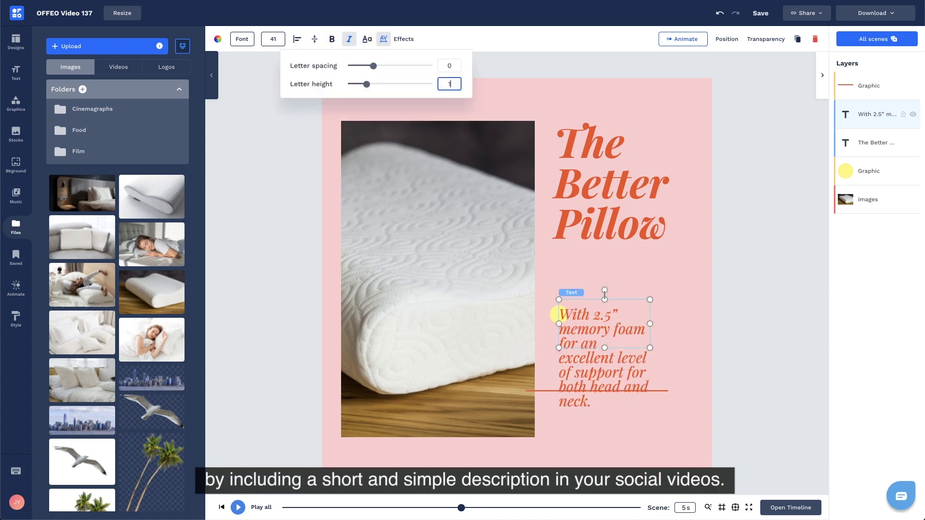
{"action": "type", "text": ".1"}
{"action": "left_click_drag", "start_coordinate": [648, 368], "coordinate": [679, 356]}
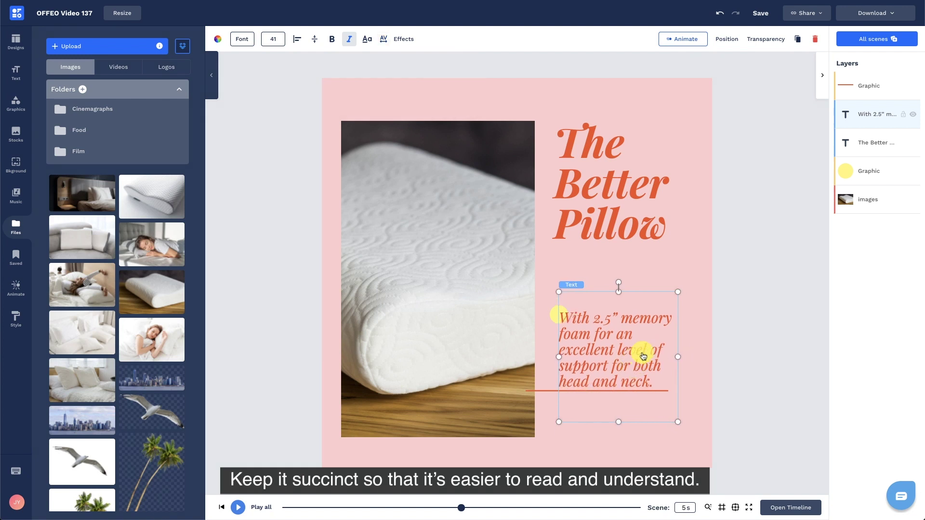
{"action": "left_click", "coordinate": [730, 315]}
Move the thin red line just below the description and send it behind the photo in the layer order.
{"action": "left_click", "coordinate": [867, 86]}
{"action": "left_click_drag", "start_coordinate": [545, 395], "coordinate": [549, 407]}
{"action": "left_click_drag", "start_coordinate": [855, 89], "coordinate": [856, 232]}
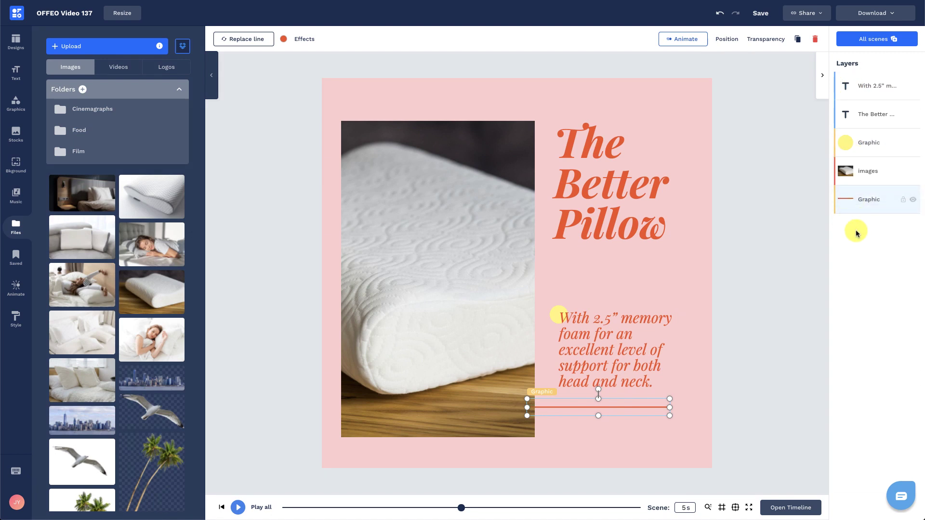
{"action": "left_click", "coordinate": [764, 228]}
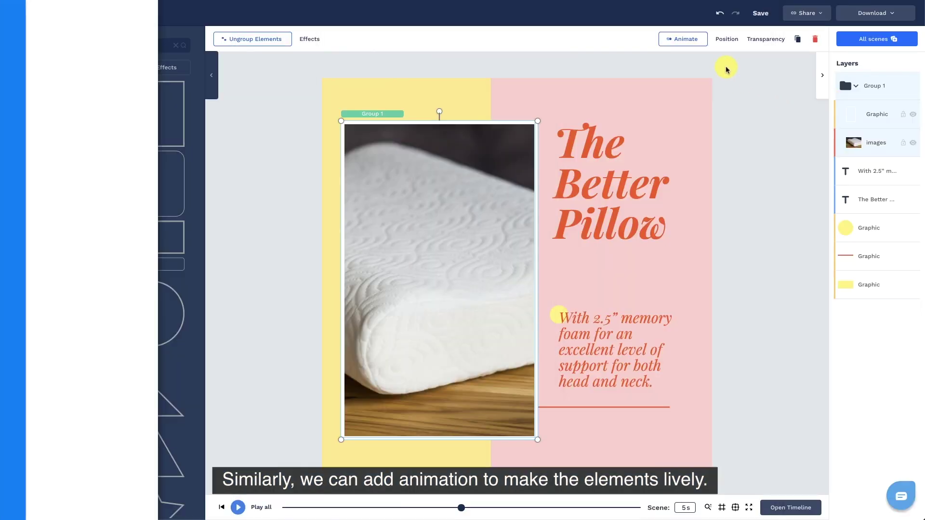
Apply a Slide In entrance animation from the left to the framed pillow photo group.
{"action": "left_click", "coordinate": [680, 42]}
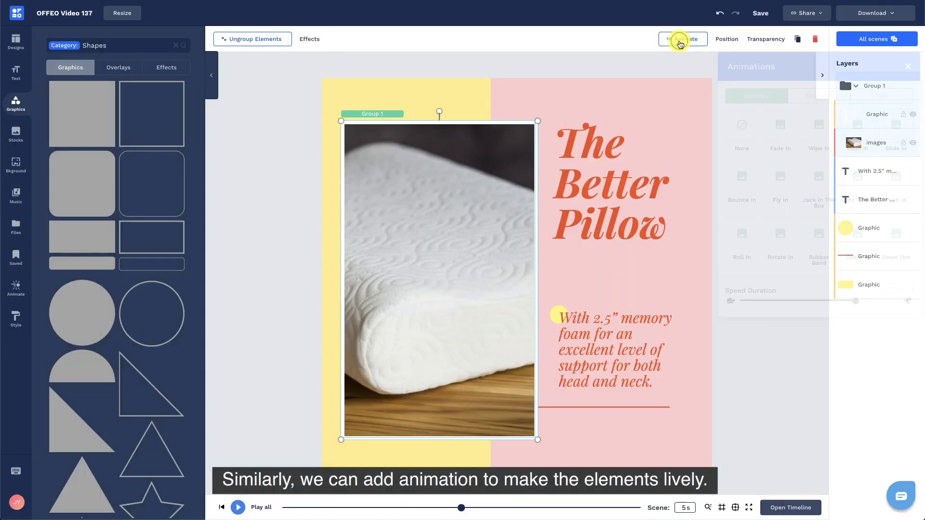
{"action": "left_click", "coordinate": [887, 134]}
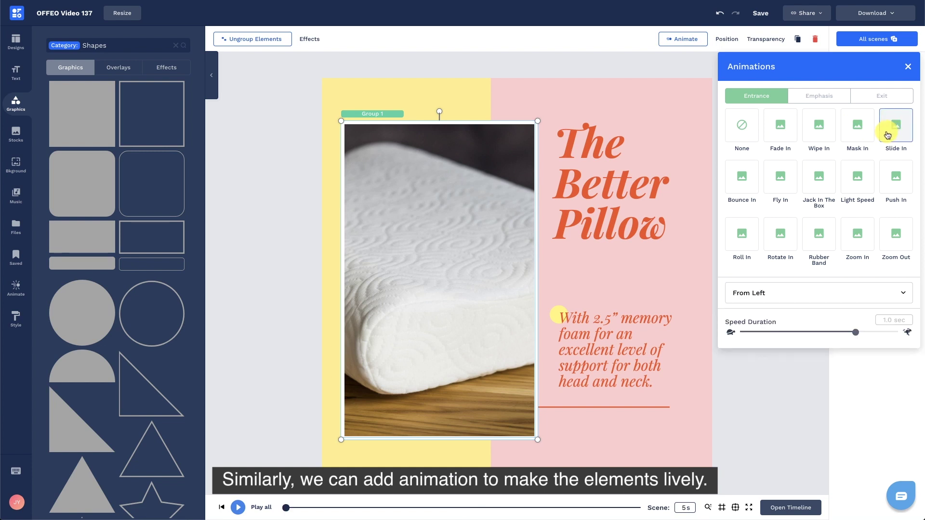
{"action": "left_click", "coordinate": [807, 369]}
Apply a By Line Fade In entrance animation from the left to the "The Better Pillow" heading.
{"action": "left_click", "coordinate": [636, 221]}
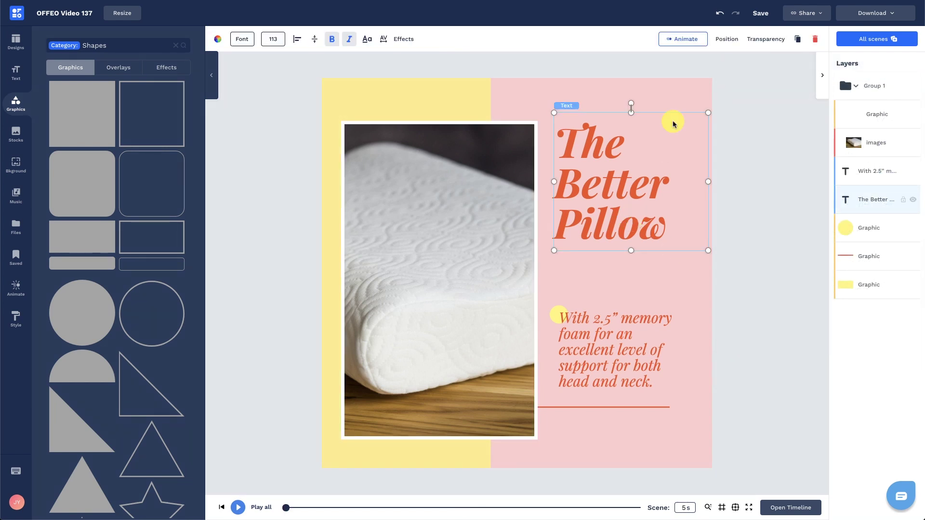
{"action": "left_click", "coordinate": [694, 43]}
{"action": "left_click", "coordinate": [792, 120]}
{"action": "left_click", "coordinate": [784, 166]}
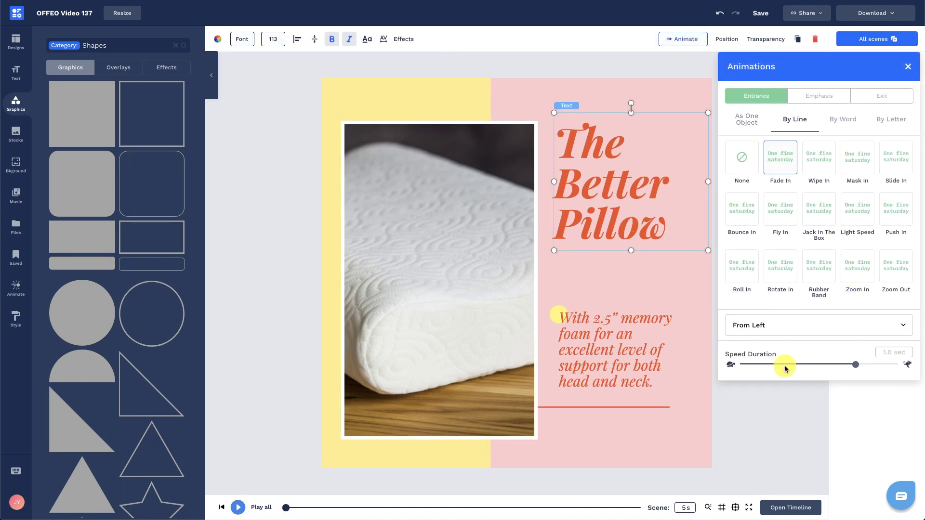
{"action": "left_click", "coordinate": [722, 385]}
Apply a Zoom Out entrance animation to the small yellow dot beside the description.
{"action": "left_click", "coordinate": [554, 317]}
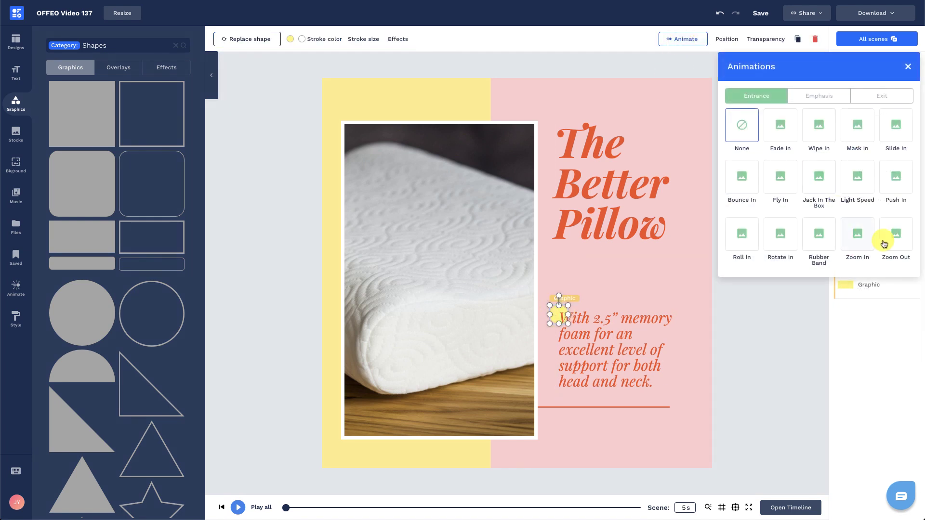
{"action": "left_click", "coordinate": [886, 240]}
{"action": "left_click", "coordinate": [891, 295]}
{"action": "left_click", "coordinate": [687, 235]}
{"action": "left_click", "coordinate": [770, 375]}
Apply a By Line Fade In entrance animation from the left to the memory foam description.
{"action": "left_click", "coordinate": [650, 351]}
{"action": "left_click", "coordinate": [696, 38]}
{"action": "left_click", "coordinate": [781, 172]}
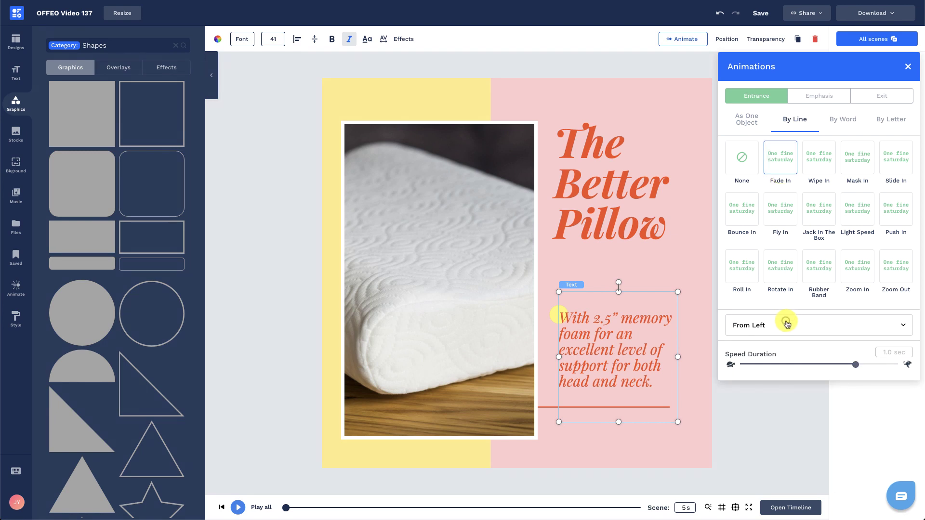
{"action": "left_click", "coordinate": [789, 403]}
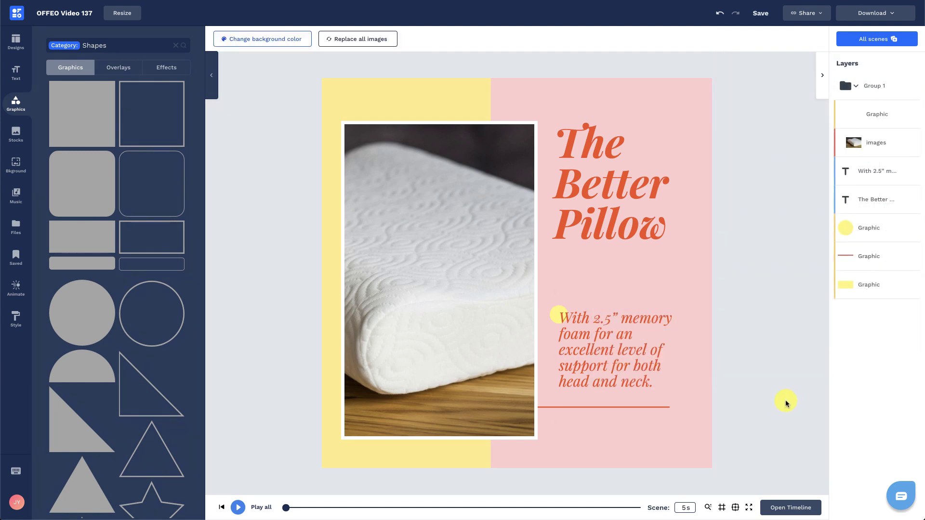
Apply a Fade In entrance animation from the left to the thin red line.
{"action": "left_click", "coordinate": [886, 254]}
{"action": "left_click", "coordinate": [688, 42]}
{"action": "left_click", "coordinate": [782, 124]}
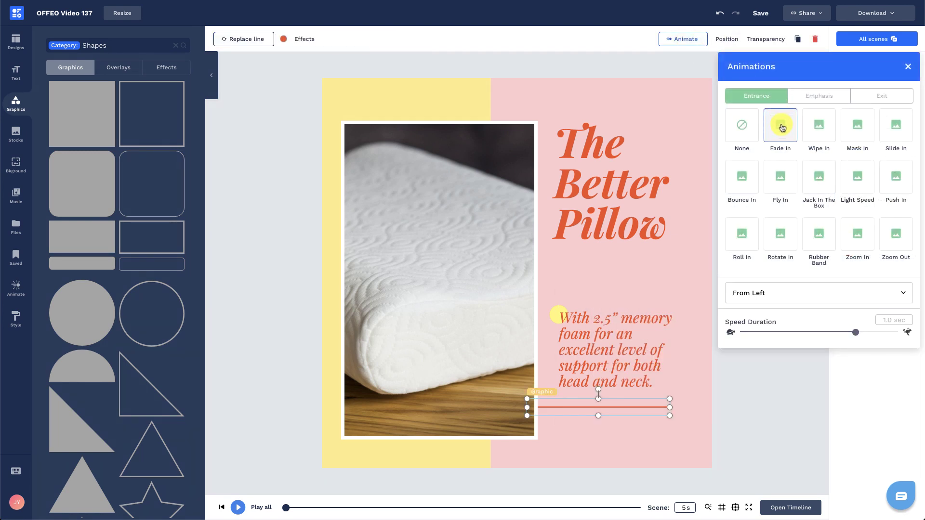
{"action": "left_click", "coordinate": [778, 346]}
Open the timeline and delay the heading by about 0.2 s, the yellow dot by 0.4 s and the description by 0.8 s.
{"action": "left_click", "coordinate": [787, 506]}
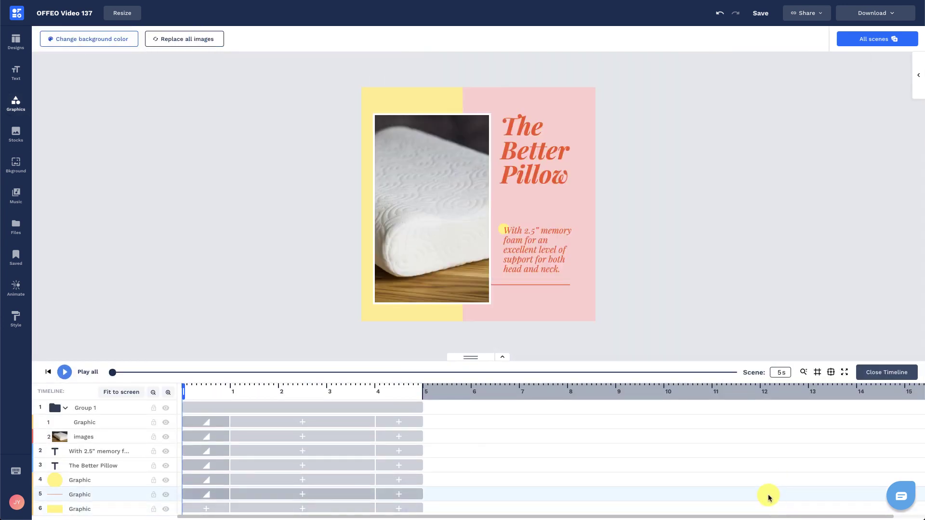
{"action": "left_click_drag", "start_coordinate": [270, 466], "coordinate": [309, 451]}
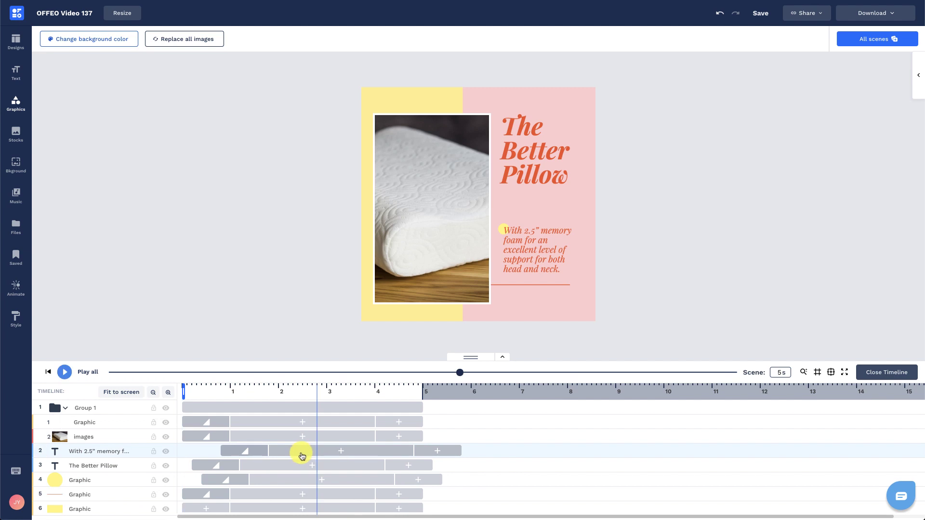
{"action": "left_click", "coordinate": [266, 495]}
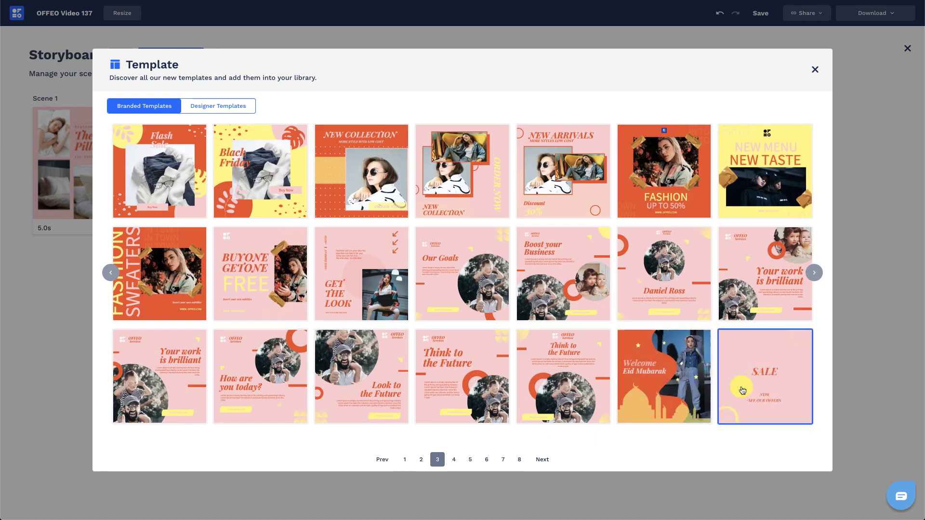
Add a scene from the branded "SALE" template and replace its heading with "Life changing pillow! This is the best pillow I ever bought." in quotation marks.
{"action": "left_click", "coordinate": [737, 386]}
{"action": "left_click", "coordinate": [419, 196]}
{"action": "left_click", "coordinate": [484, 248]}
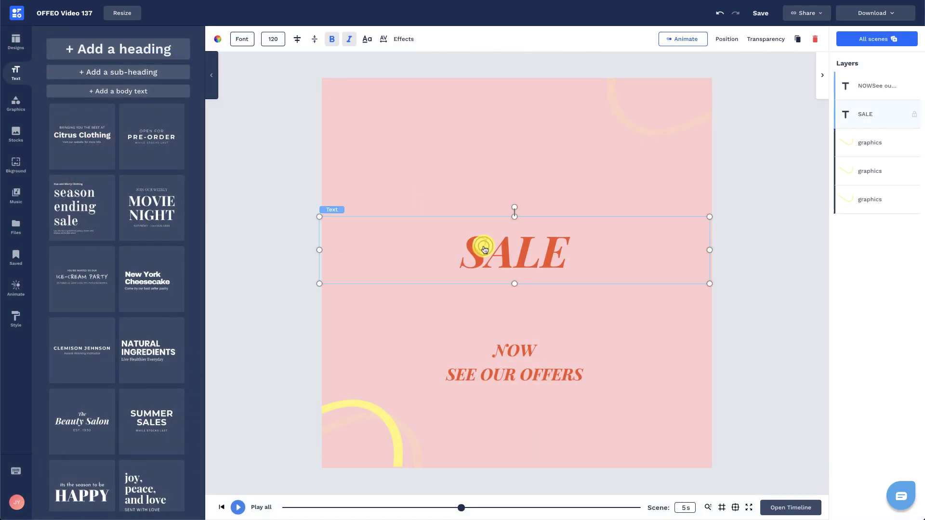
{"action": "type", "text": "\"Life changing pillow! This is the best pillow I ever bought.\""}
Set the quote's font size to 100, then narrow its text box and move it up to the design's centre.
{"action": "key", "text": "ctrl+a"}
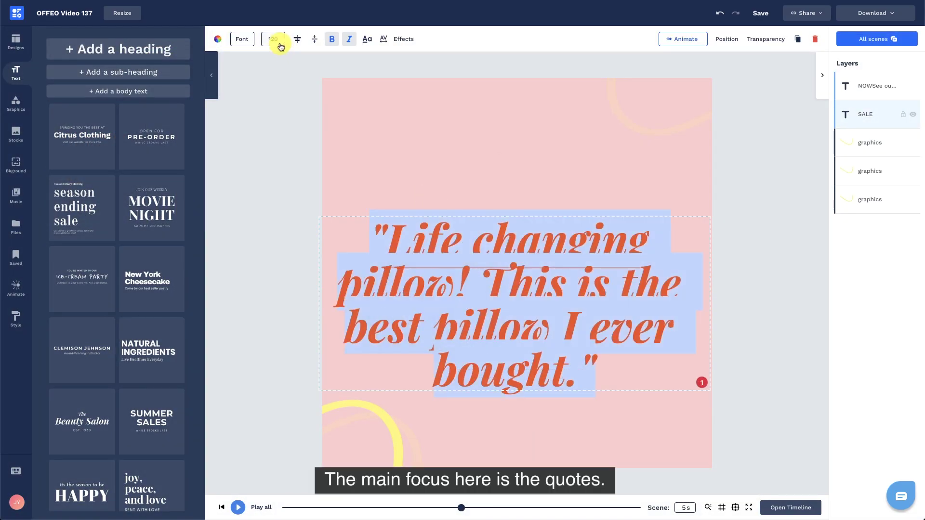
{"action": "left_click", "coordinate": [273, 39]}
{"action": "type", "text": "100"}
{"action": "key", "text": "Return"}
{"action": "left_click_drag", "start_coordinate": [318, 306], "coordinate": [424, 303]}
{"action": "left_click_drag", "start_coordinate": [551, 309], "coordinate": [501, 244]}
Replace the "NOW SEE OUR OFFERS" text below the quote with "Customer A".
{"action": "left_click", "coordinate": [522, 377]}
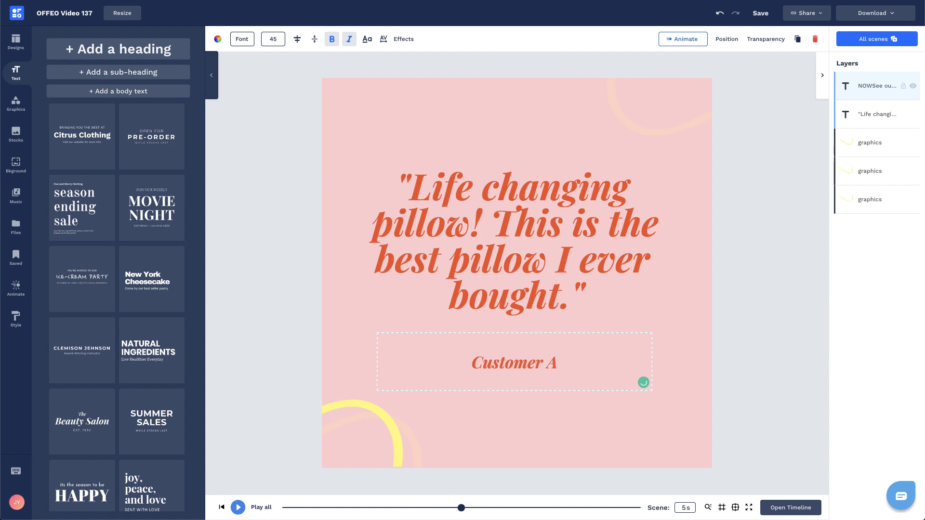
{"action": "left_click", "coordinate": [256, 329]}
Insert the uploaded photo of white pillows on a bed, fit it to the canvas height and place it behind all other layers.
{"action": "left_click", "coordinate": [15, 231]}
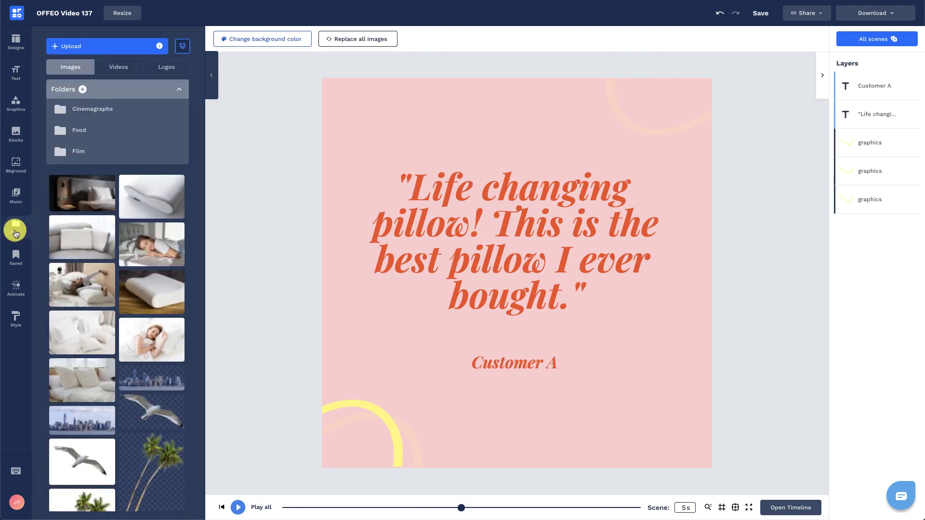
{"action": "left_click", "coordinate": [82, 342]}
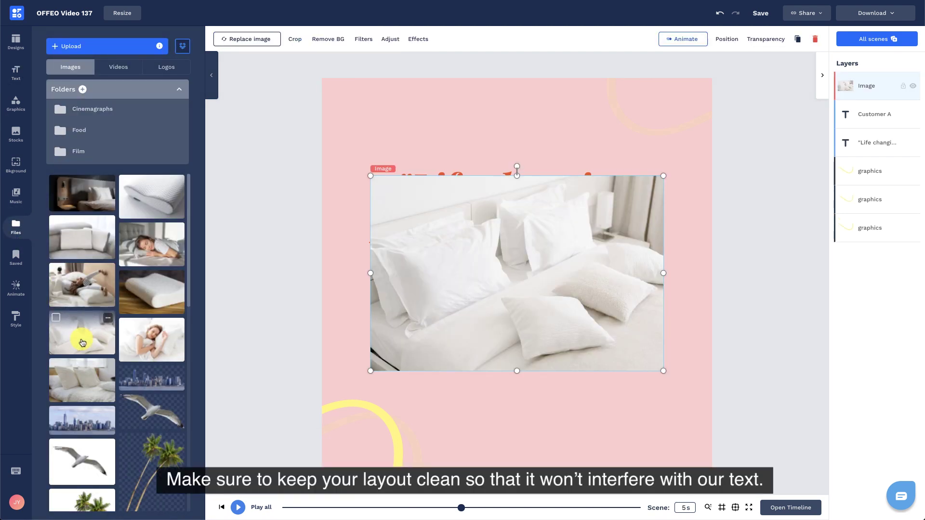
{"action": "left_click", "coordinate": [718, 44]}
{"action": "left_click", "coordinate": [750, 227]}
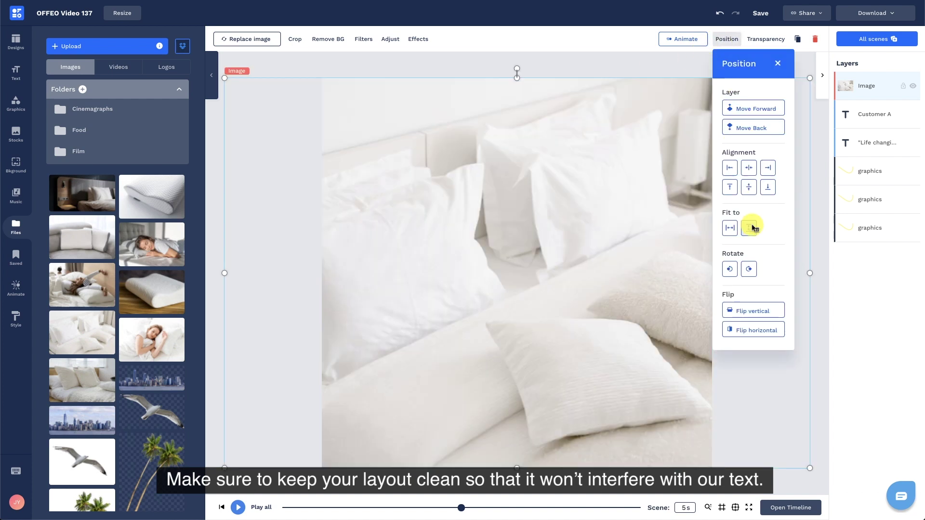
{"action": "left_click_drag", "start_coordinate": [874, 89], "coordinate": [875, 241]}
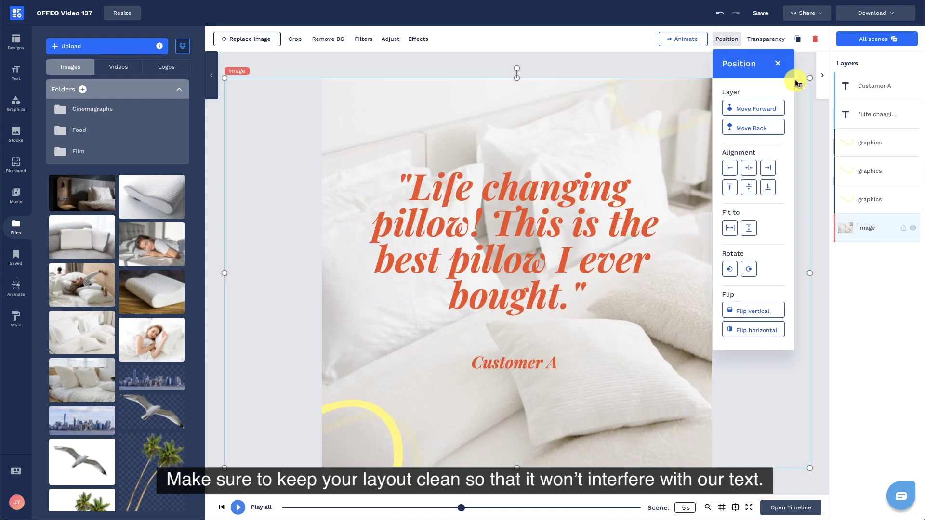
Set the background bed photo's transparency to 68%.
{"action": "left_click", "coordinate": [778, 64]}
{"action": "left_click", "coordinate": [772, 42]}
{"action": "left_click_drag", "start_coordinate": [688, 66], "coordinate": [728, 69]}
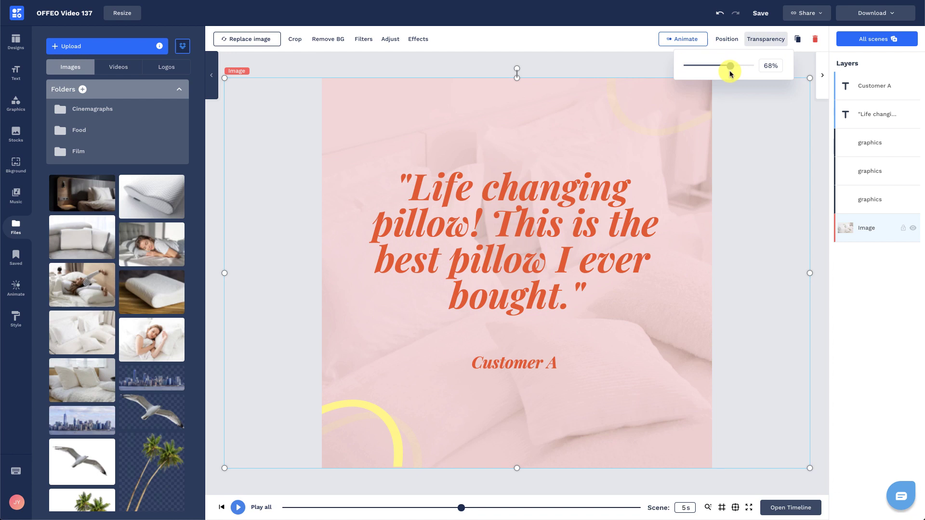
{"action": "left_click", "coordinate": [807, 65]}
Apply a By Word Fade In entrance animation with the default direction to the customer quote.
{"action": "left_click", "coordinate": [609, 239]}
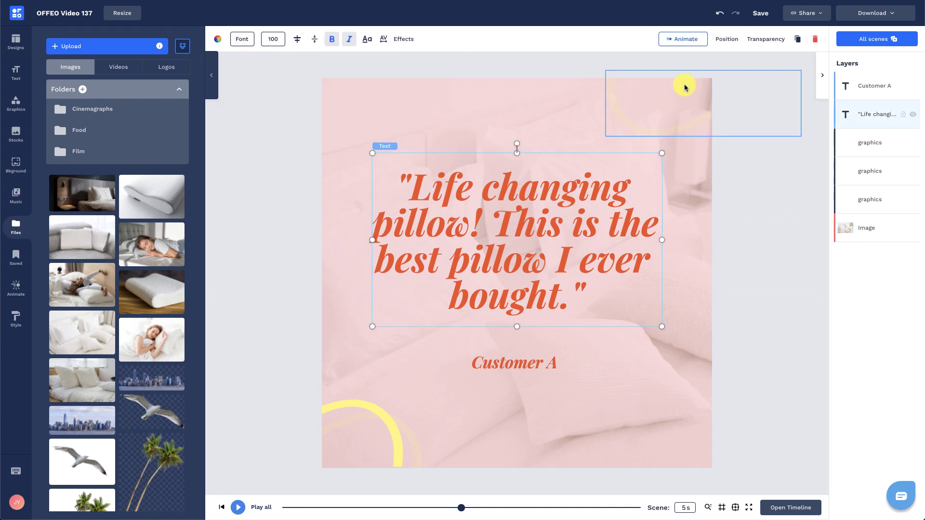
{"action": "left_click", "coordinate": [686, 39]}
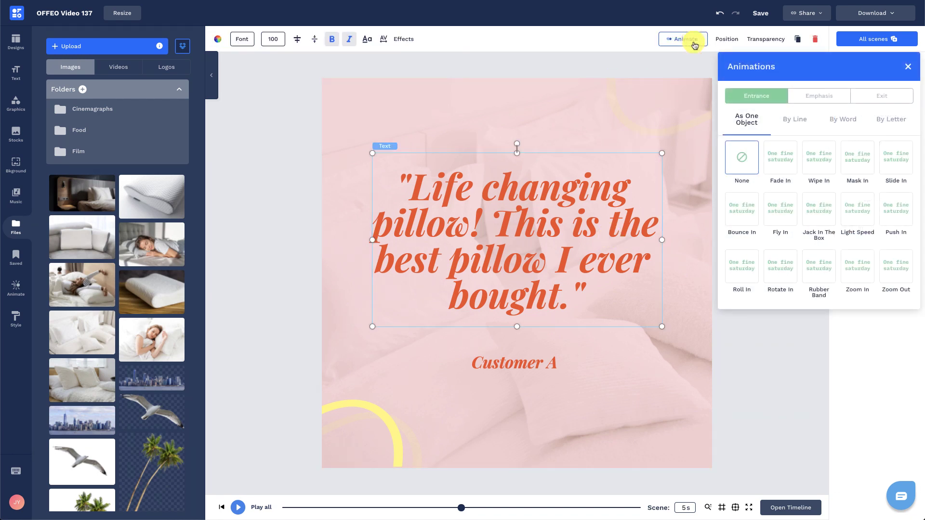
{"action": "left_click", "coordinate": [783, 161]}
{"action": "left_click", "coordinate": [770, 326]}
{"action": "left_click", "coordinate": [708, 265]}
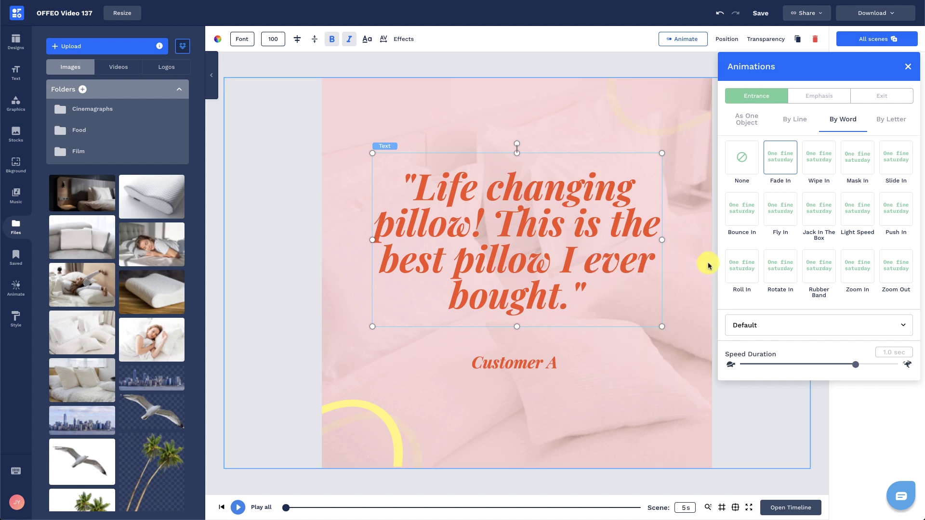
{"action": "left_click", "coordinate": [801, 421]}
Apply a Fade In entrance animation as one object to the "Customer A" text.
{"action": "left_click", "coordinate": [549, 370]}
{"action": "left_click", "coordinate": [685, 39]}
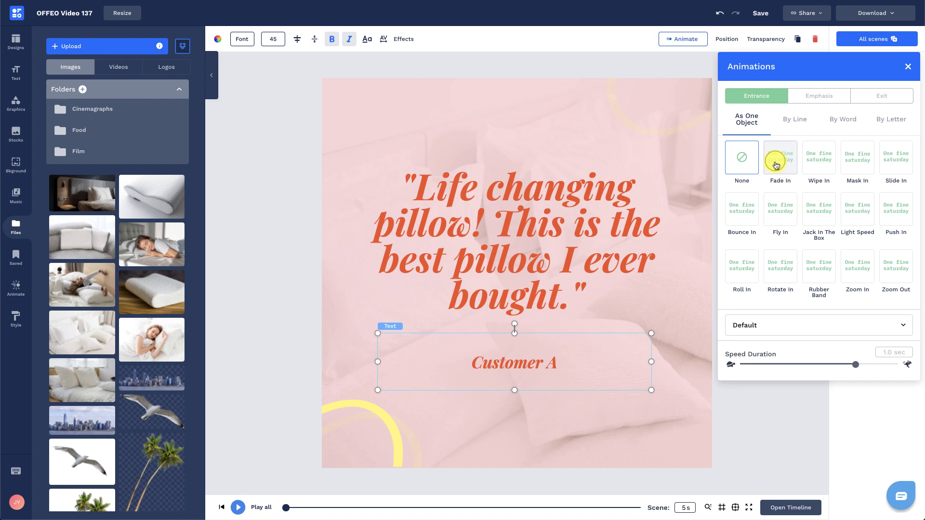
{"action": "left_click", "coordinate": [815, 411]}
Apply a Slide In entrance animation from the left to both yellow curves in the design's lower left corner.
{"action": "left_click_drag", "start_coordinate": [208, 400], "coordinate": [413, 442]}
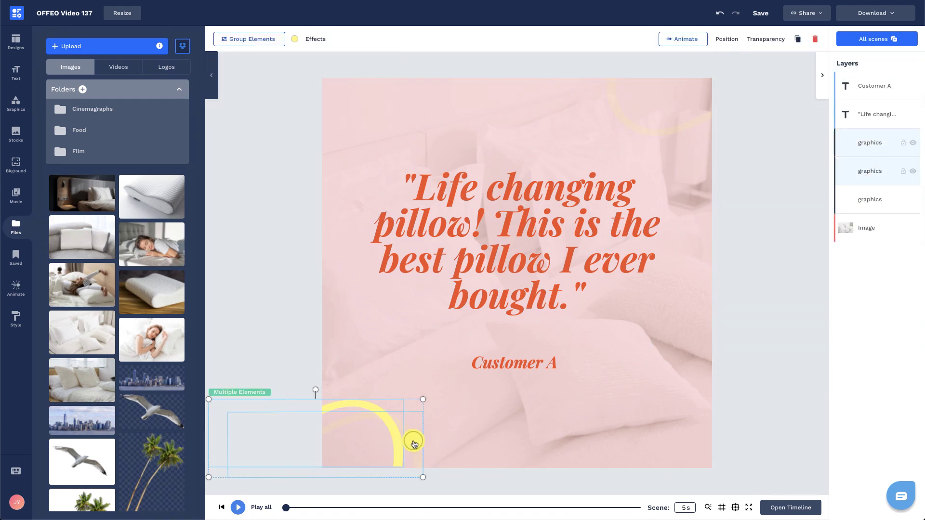
{"action": "left_click", "coordinate": [687, 44]}
{"action": "left_click", "coordinate": [881, 131]}
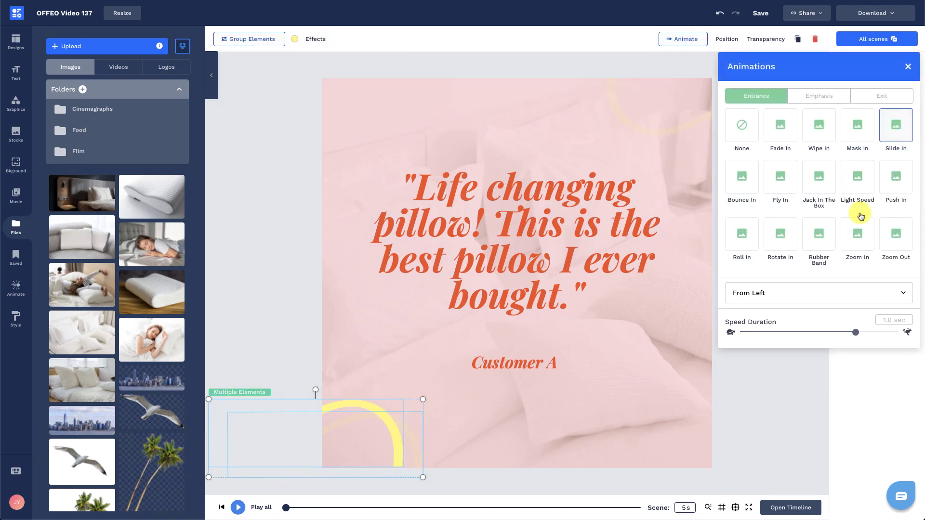
{"action": "left_click", "coordinate": [807, 399]}
Apply a Slide In entrance animation from the right to the curve in the design's upper right corner and play the scene.
{"action": "left_click", "coordinate": [702, 120]}
{"action": "left_click", "coordinate": [700, 39]}
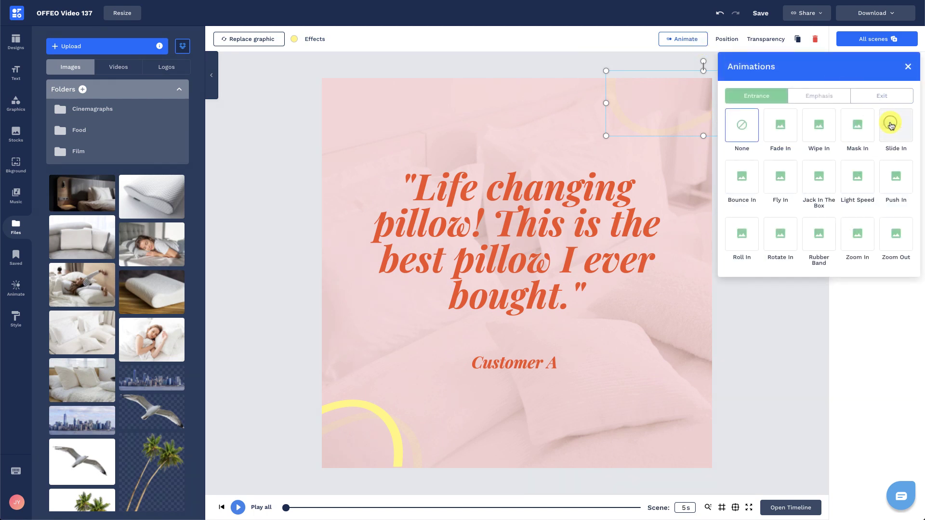
{"action": "left_click", "coordinate": [893, 122]}
{"action": "left_click", "coordinate": [819, 294]}
{"action": "left_click", "coordinate": [706, 281]}
{"action": "left_click", "coordinate": [811, 359]}
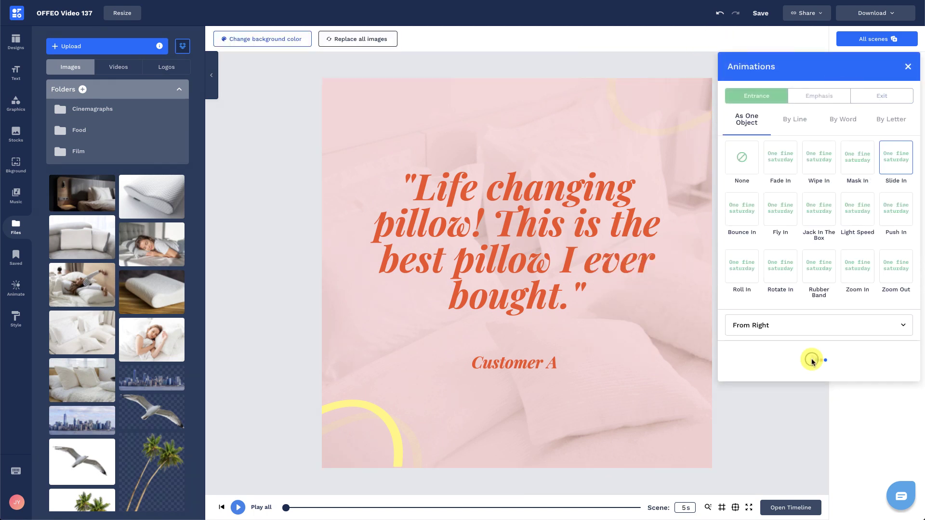
{"action": "key", "text": "space"}
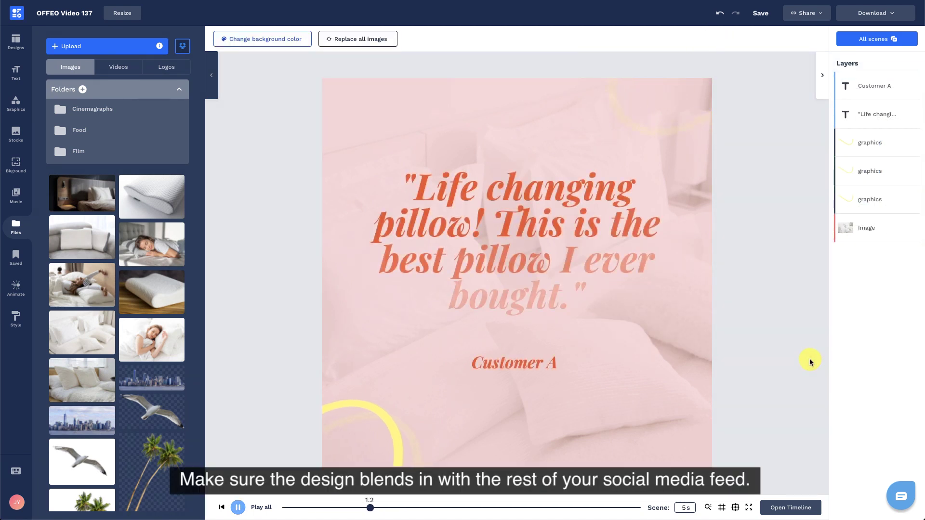